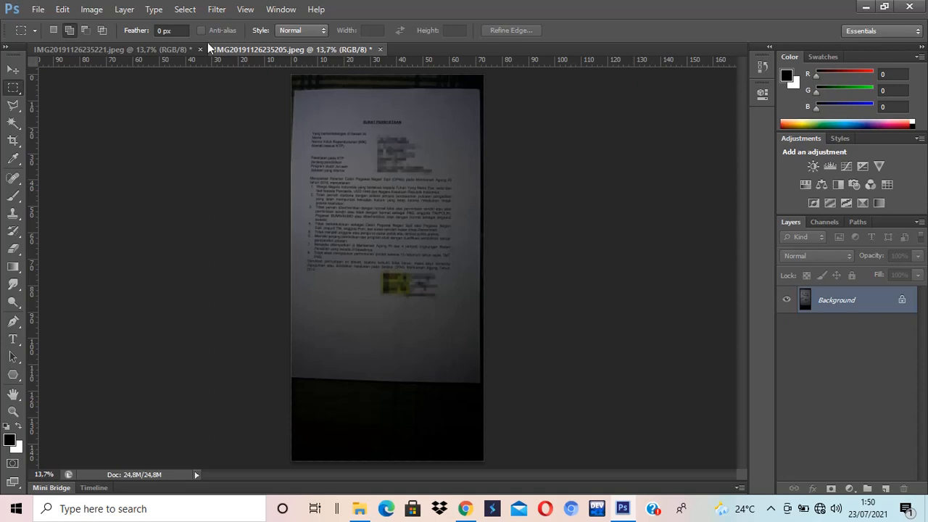
# Step: Compare the lighting and alignment of the two photographed letters, IMG20191126235221.jpeg and IMG20191126235205.jpeg
pyautogui.click(289, 49)
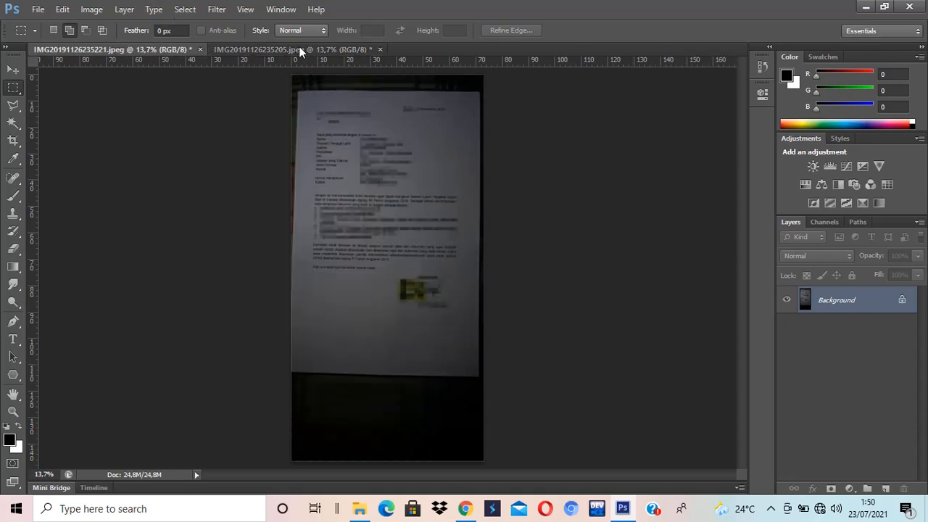
pyautogui.click(141, 50)
pyautogui.click(252, 50)
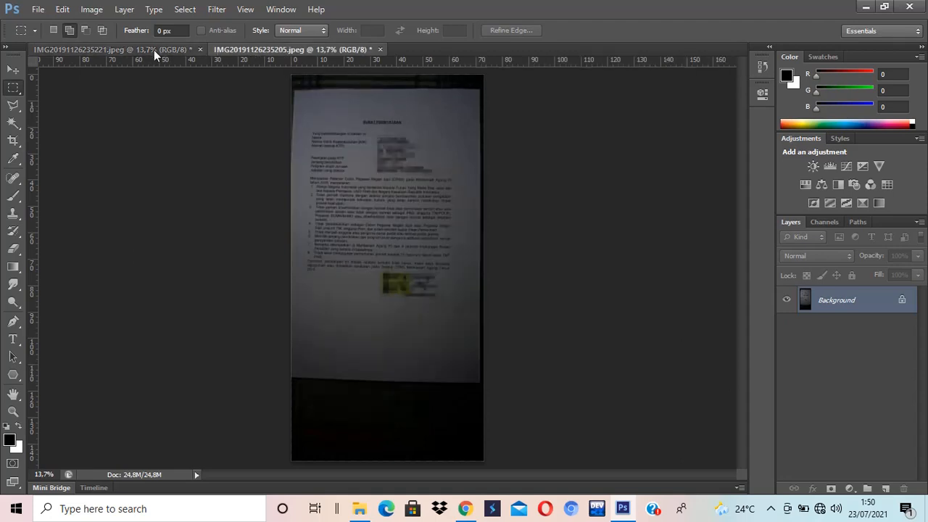
pyautogui.click(154, 50)
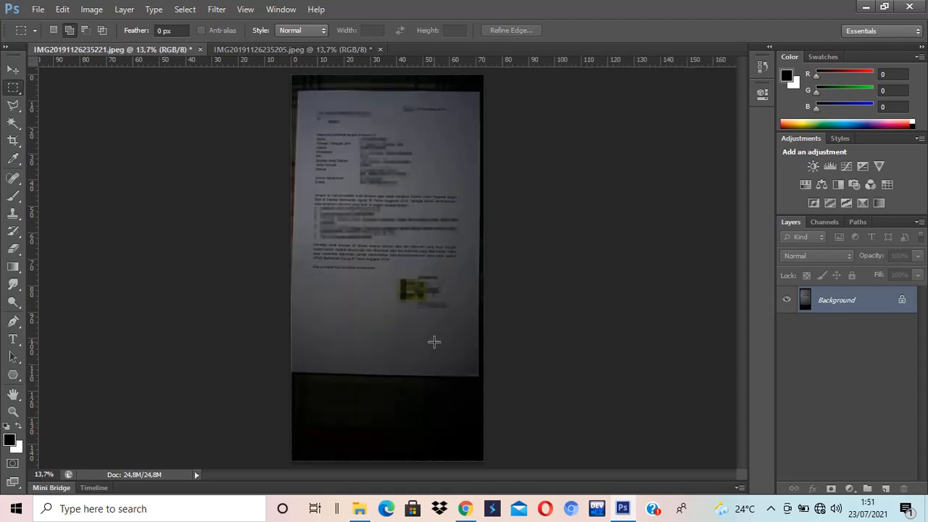
pyautogui.click(265, 54)
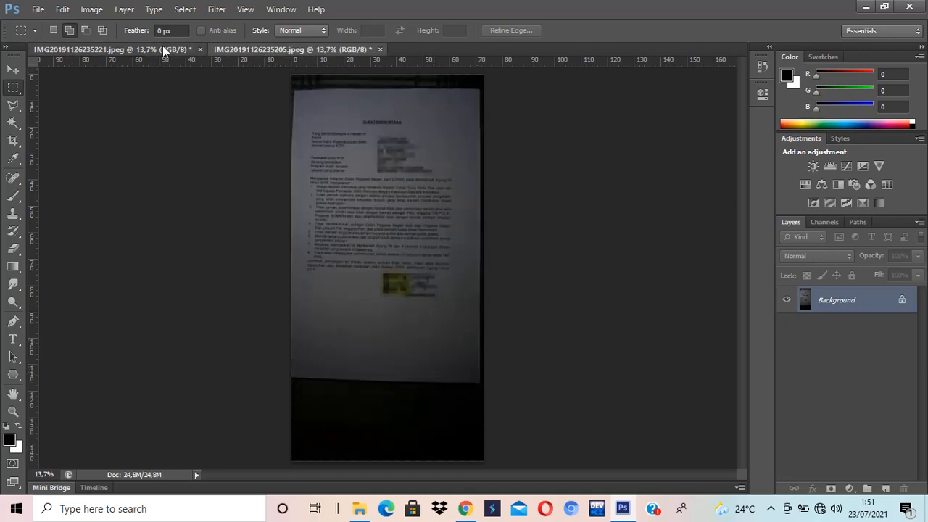
pyautogui.click(163, 48)
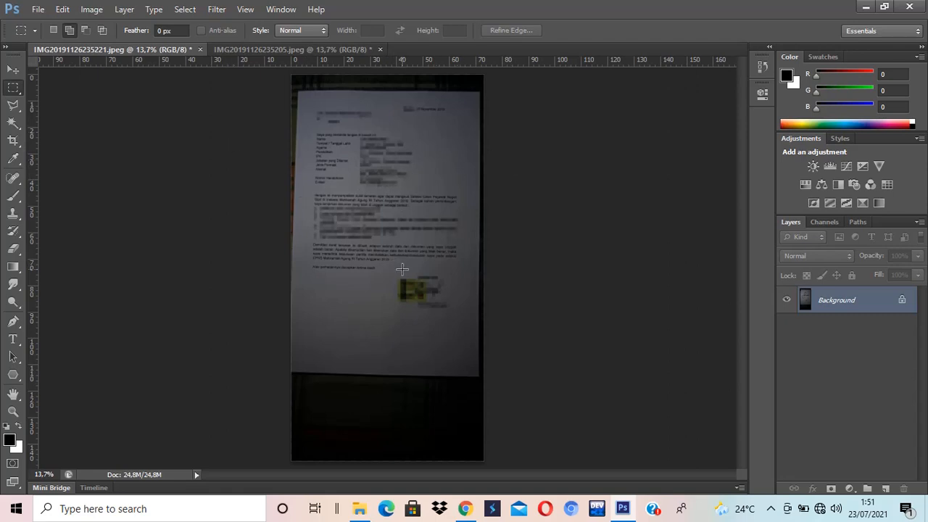
pyautogui.click(276, 50)
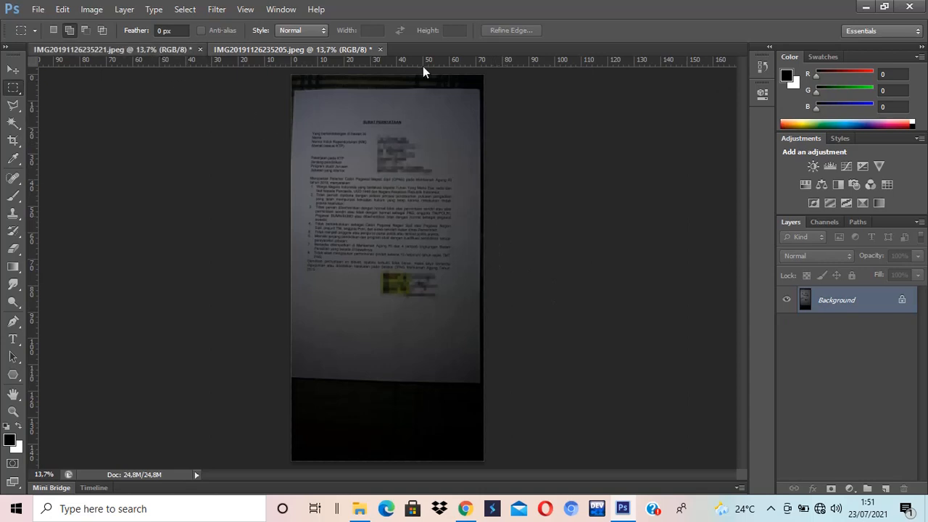
# Step: Brighten IMG20191126235221.jpeg with a Levels adjustment, setting the RGB midtone input level to 1,46
pyautogui.click(115, 49)
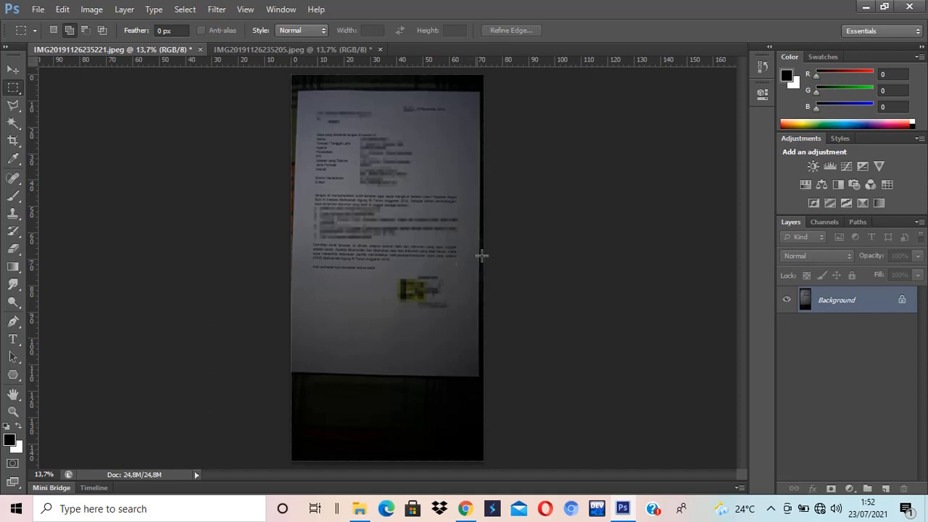
pyautogui.click(92, 10)
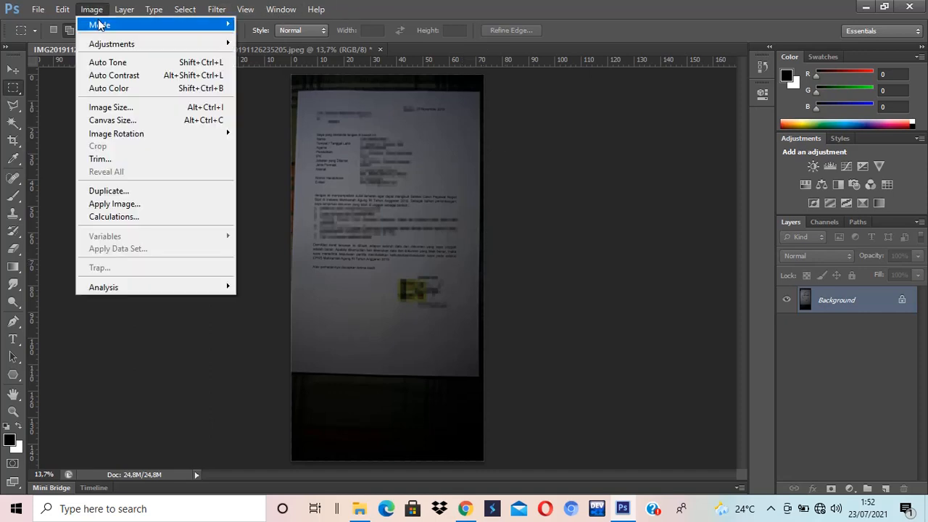
pyautogui.moveTo(118, 47)
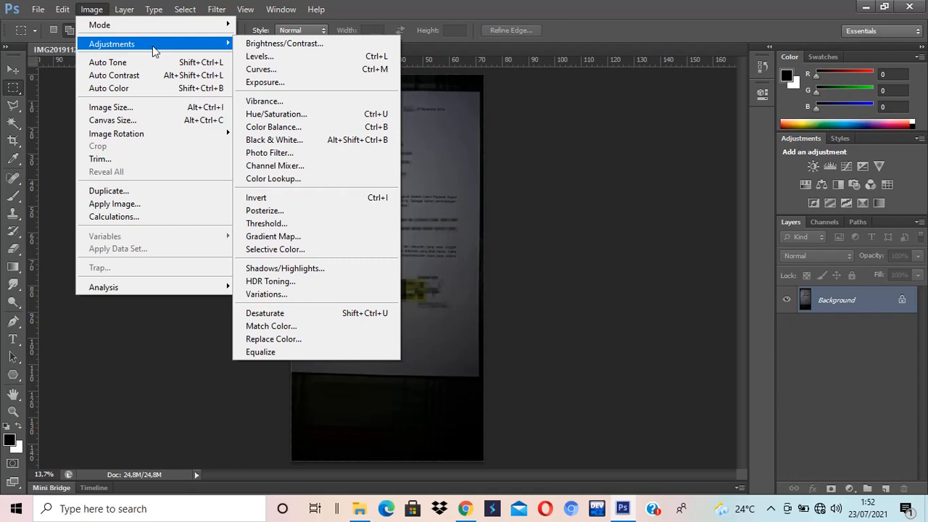
pyautogui.click(294, 60)
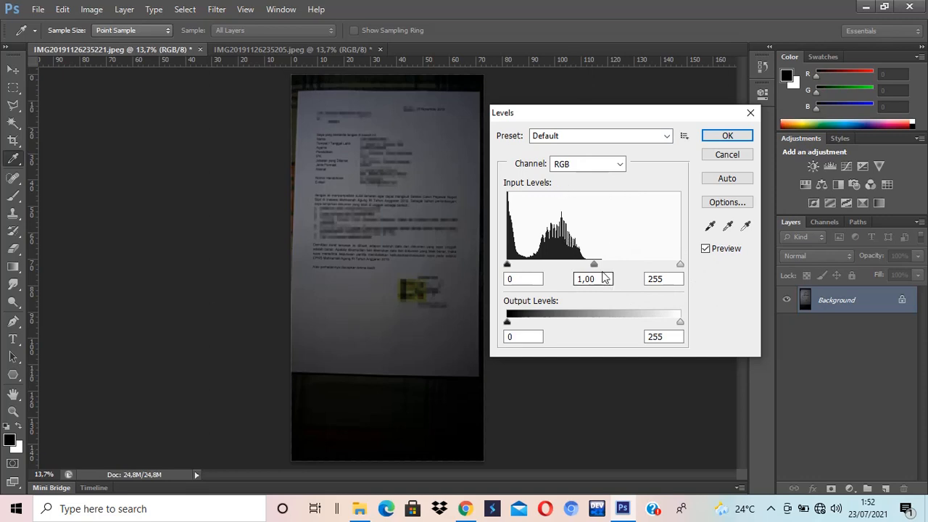
pyautogui.moveTo(594, 264); pyautogui.dragTo(572, 268)
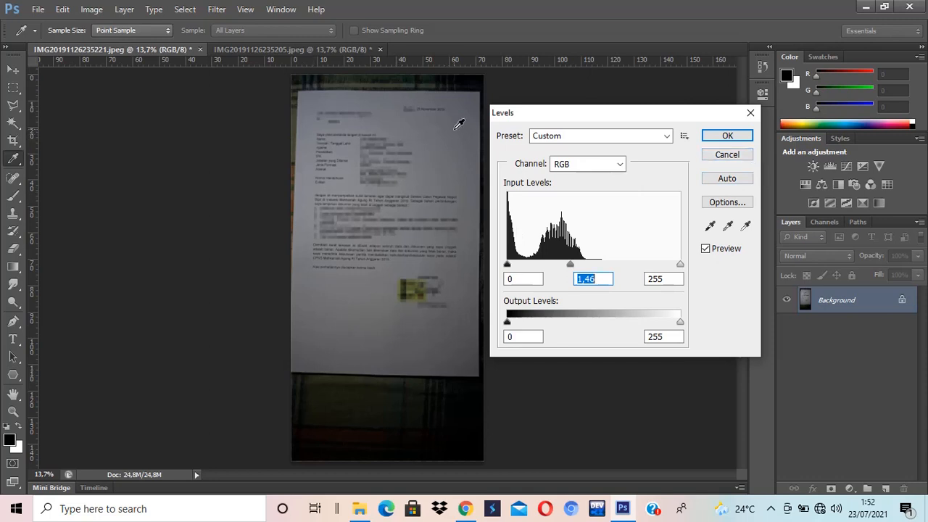
pyautogui.click(727, 136)
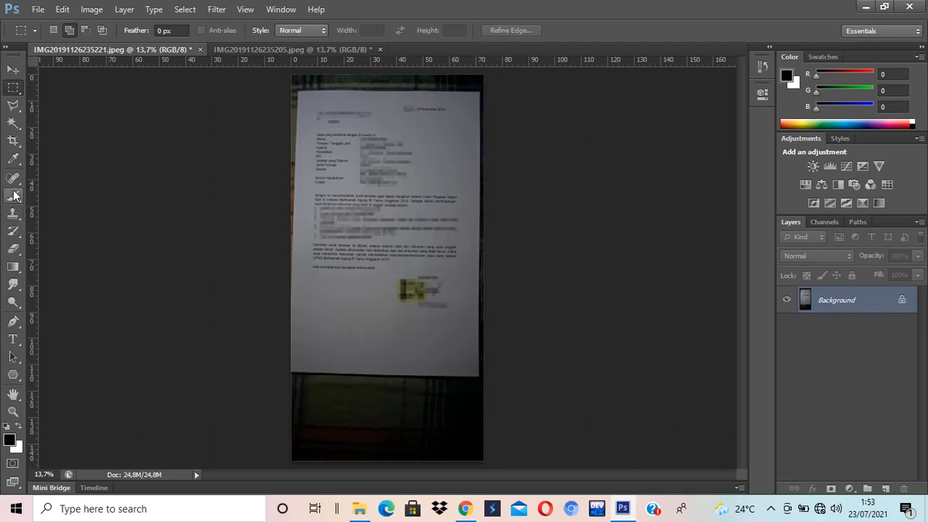
# Step: Trace the paper's top edge with the Ruler tool and straighten the image by rotating the canvas 0,65° CCW
pyautogui.click(9, 162)
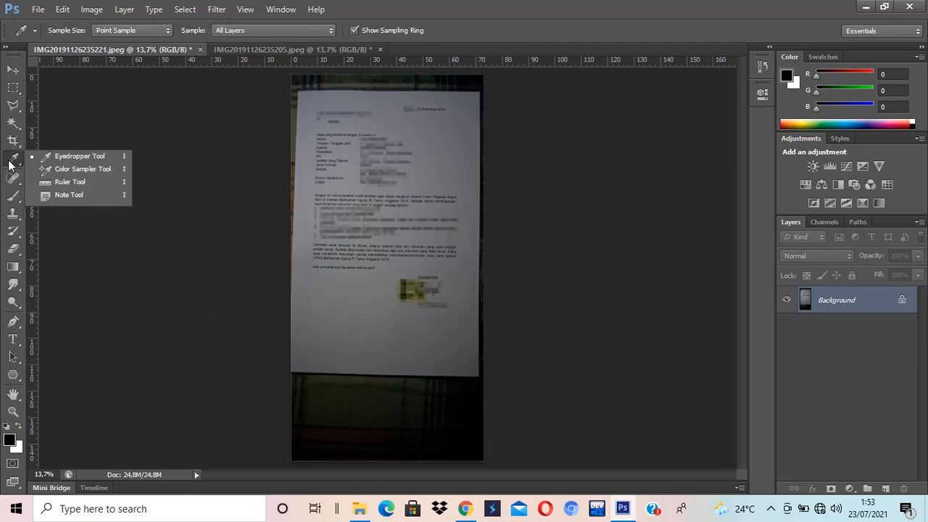
pyautogui.click(73, 183)
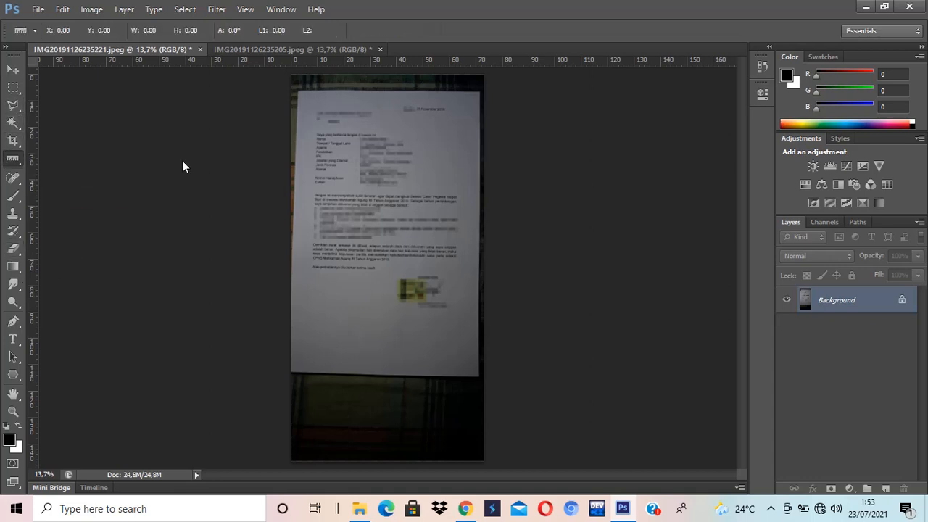
pyautogui.moveTo(298, 91); pyautogui.dragTo(479, 92)
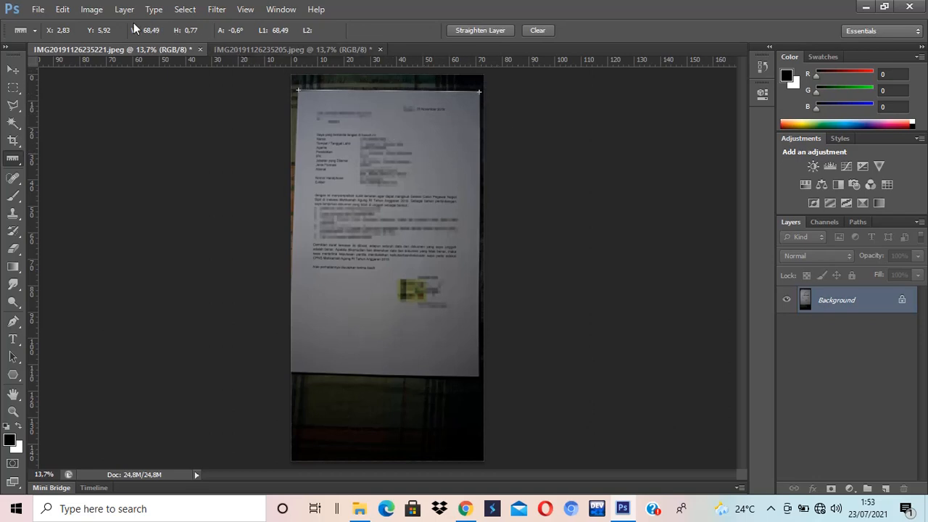
pyautogui.click(97, 10)
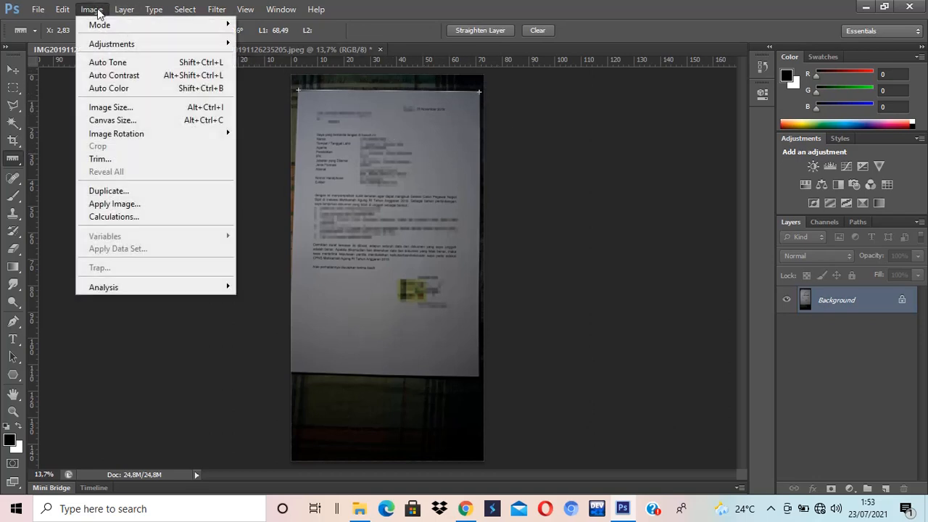
pyautogui.moveTo(133, 135)
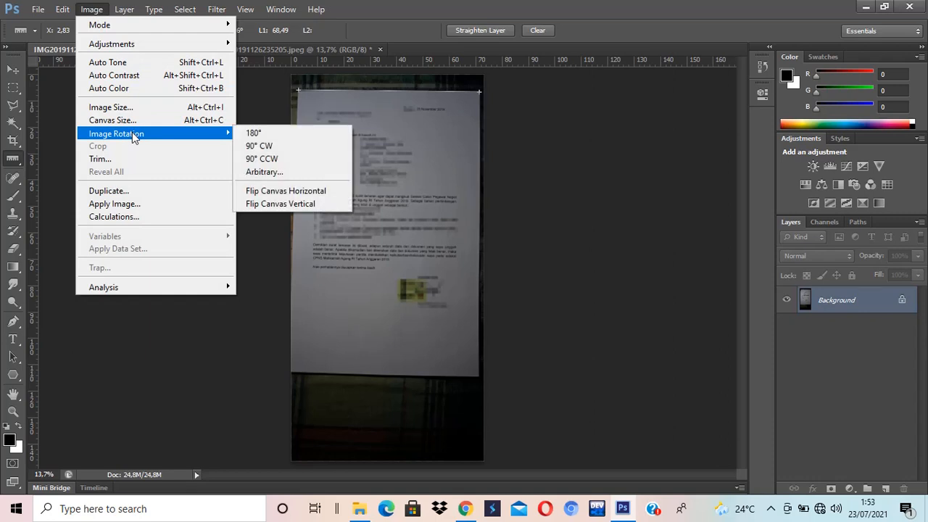
pyautogui.click(314, 172)
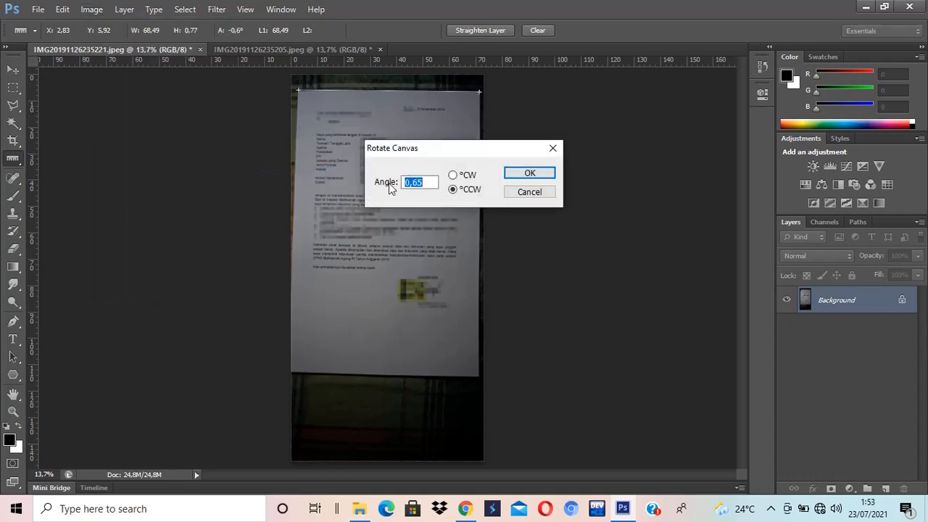
pyautogui.click(529, 174)
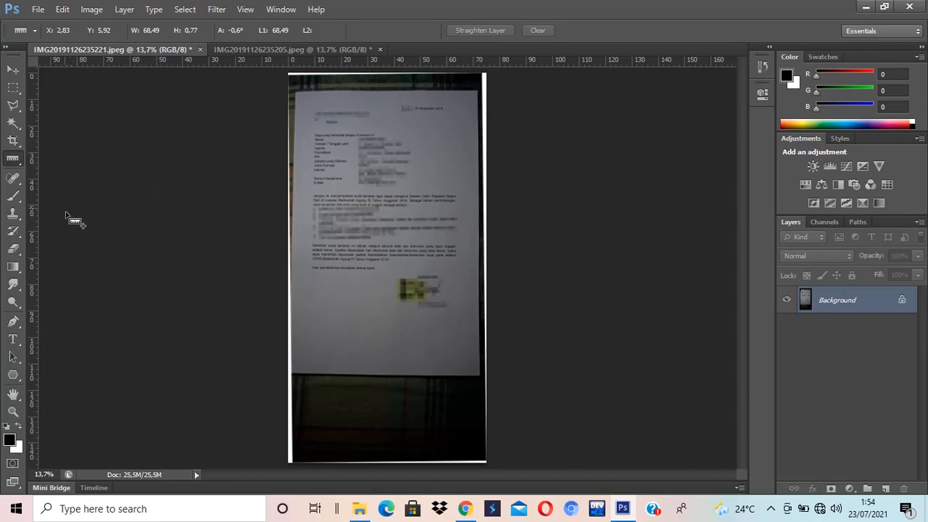
# Step: Crop the straightened image to the paper's edges on all four sides, removing the dark background around it
pyautogui.click(14, 142)
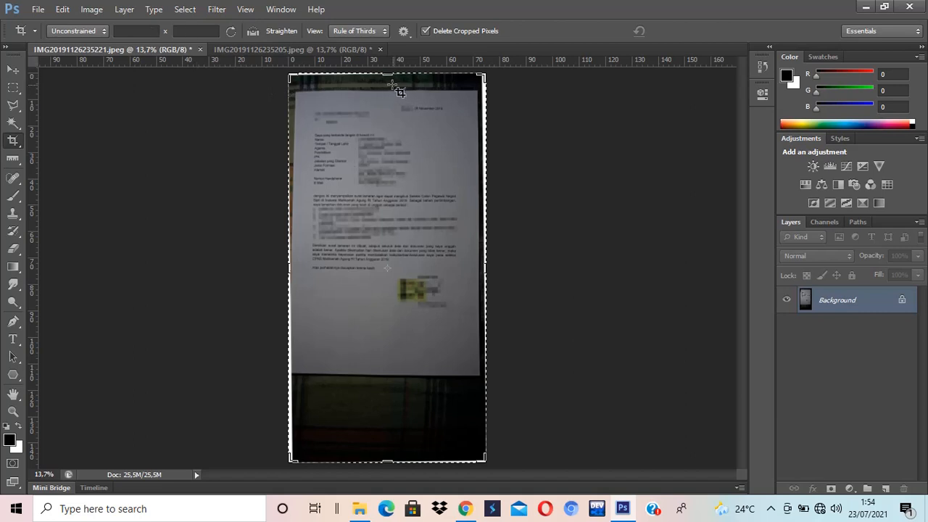
pyautogui.moveTo(388, 77); pyautogui.dragTo(389, 85)
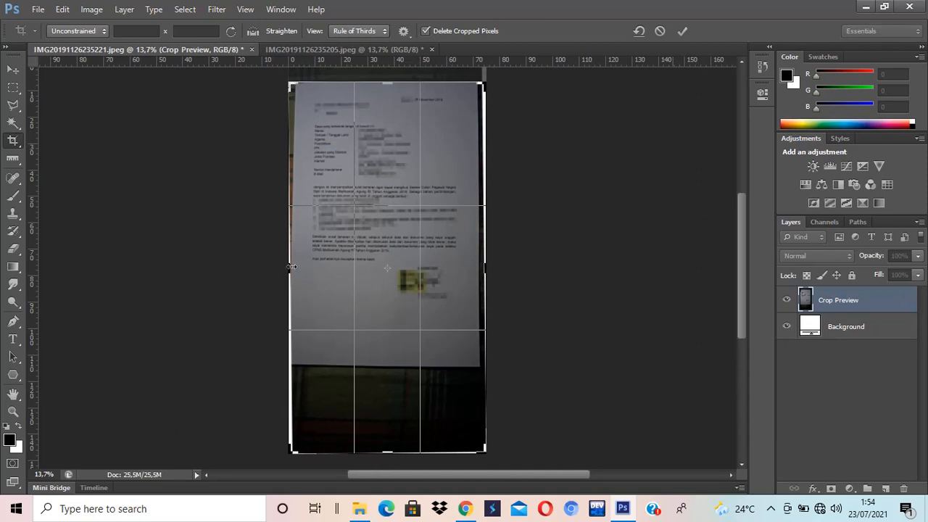
pyautogui.moveTo(294, 267); pyautogui.dragTo(295, 268)
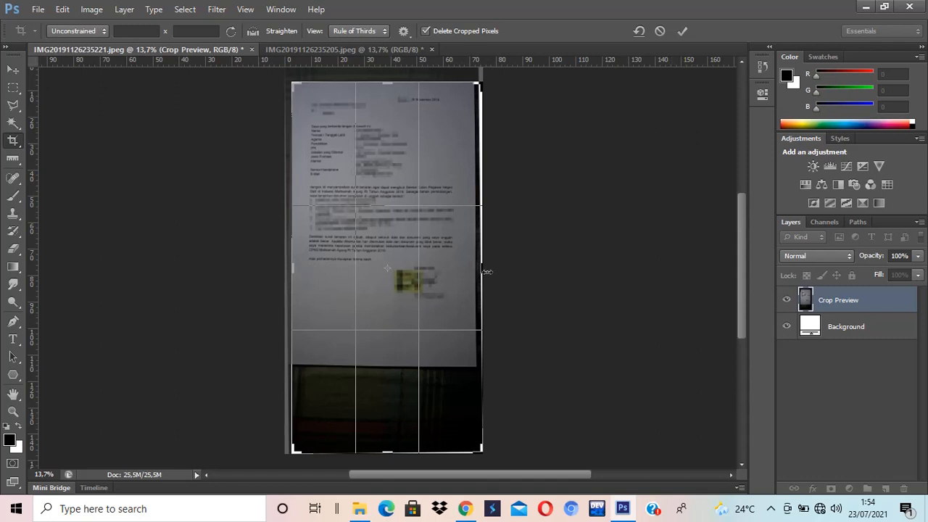
pyautogui.moveTo(483, 269); pyautogui.dragTo(480, 269)
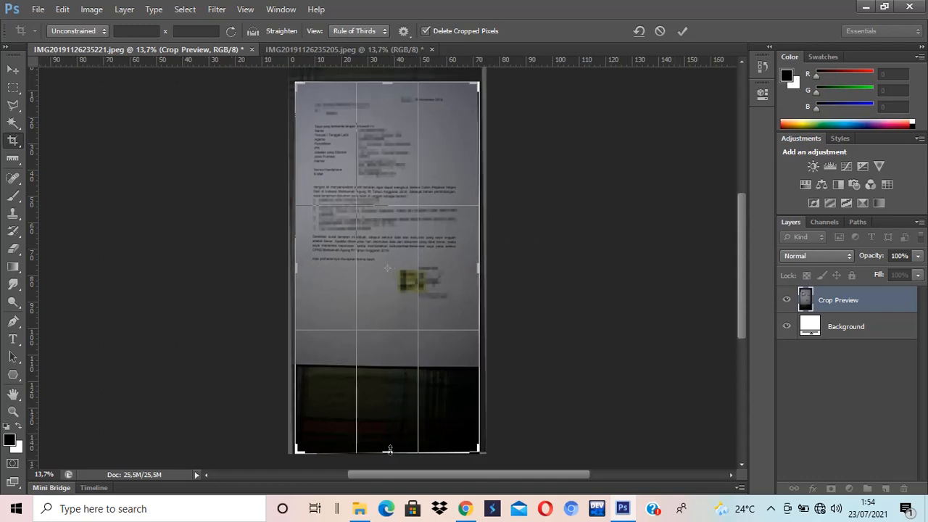
pyautogui.moveTo(389, 450); pyautogui.dragTo(390, 408)
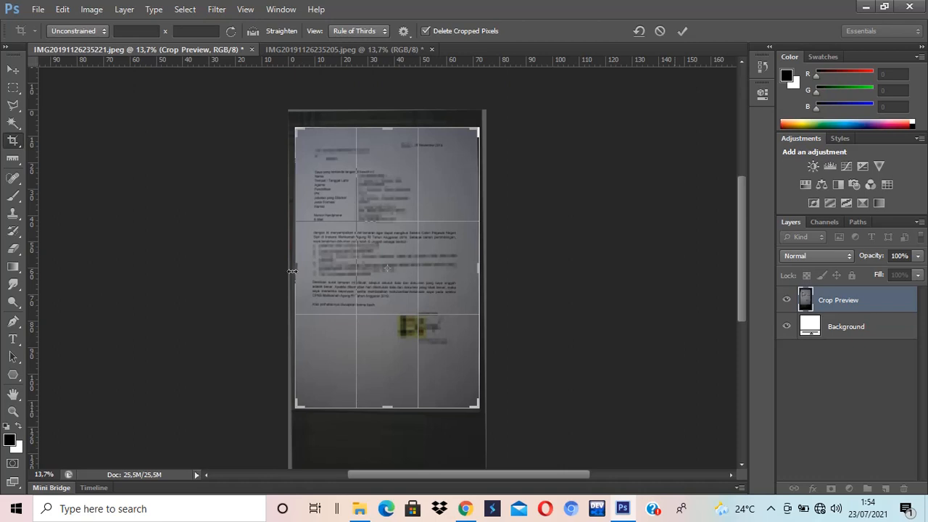
pyautogui.moveTo(292, 271); pyautogui.dragTo(294, 273)
pyautogui.press('Return')
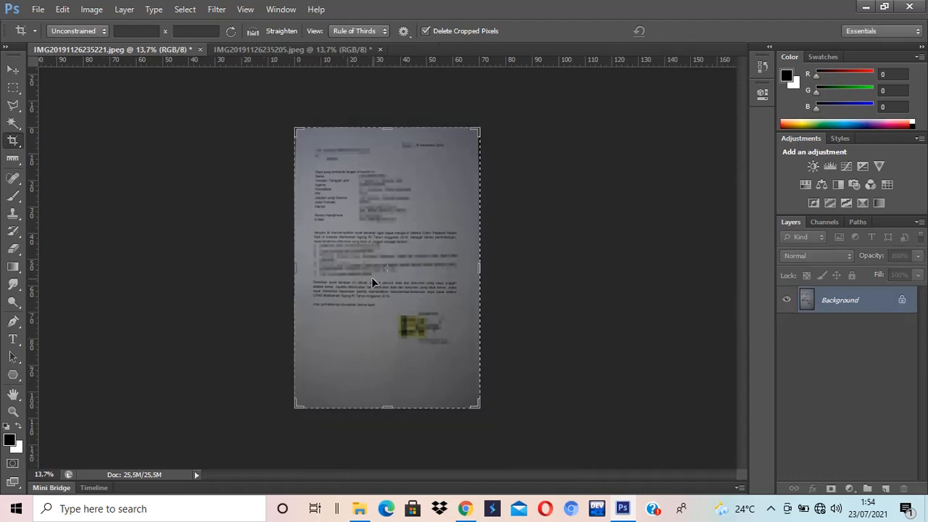
pyautogui.click(11, 71)
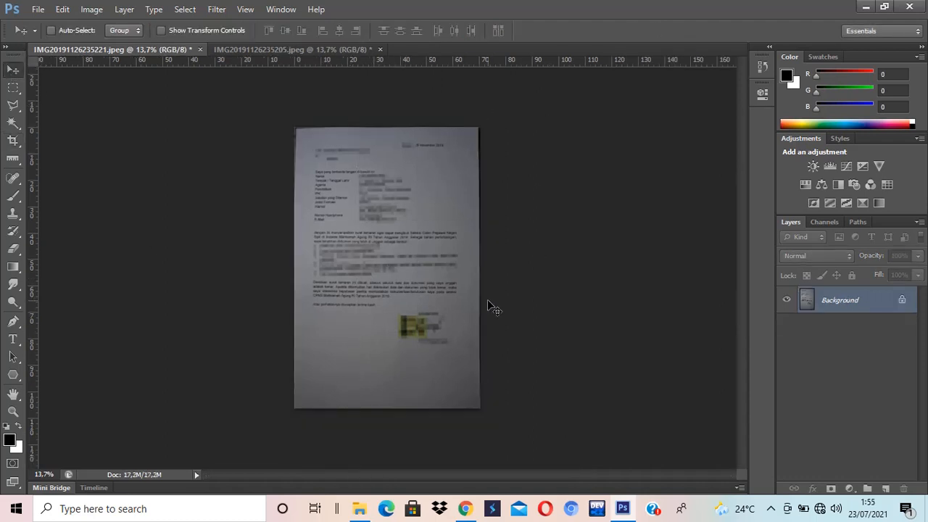
pyautogui.hotkey('ctrl', '+')
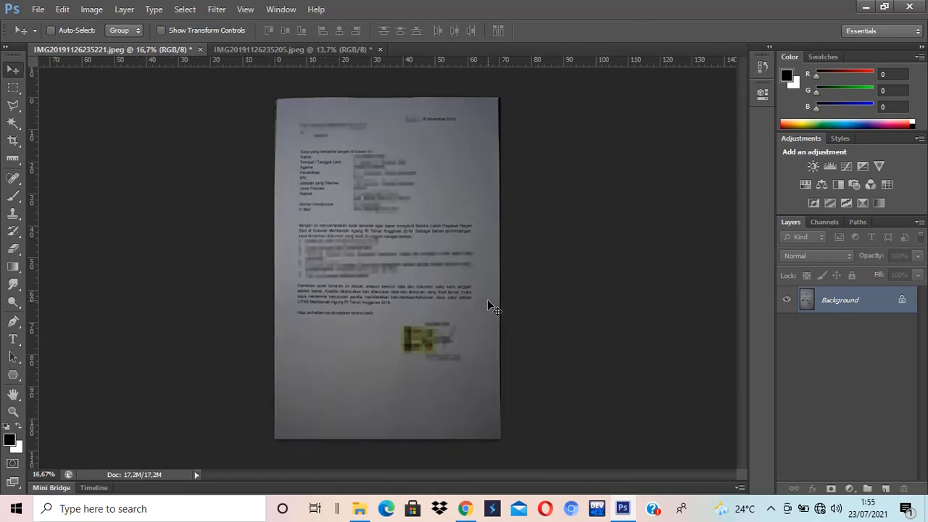
pyautogui.hotkey('ctrl', '+')
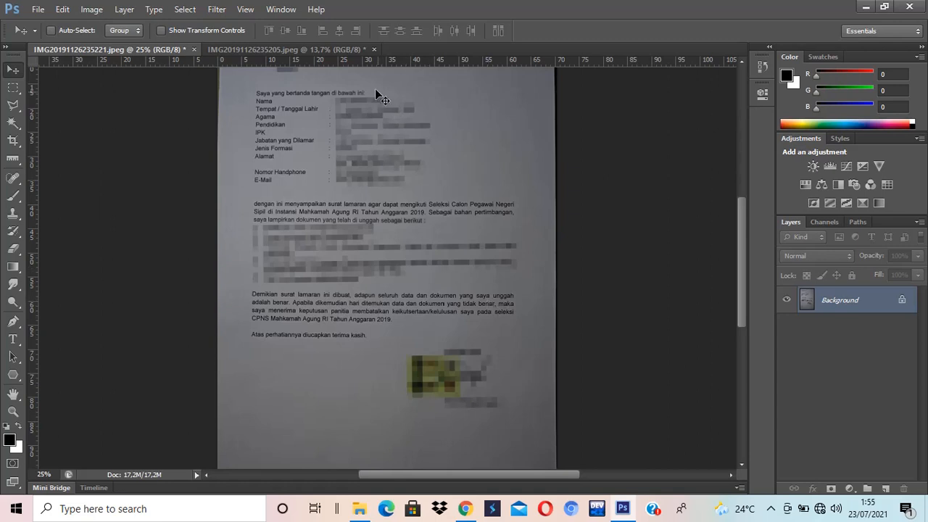
# Step: Brighten IMG20191126235205.jpeg with a Curves adjustment, raising an RGB curve point to about input 104, output 160
pyautogui.click(312, 49)
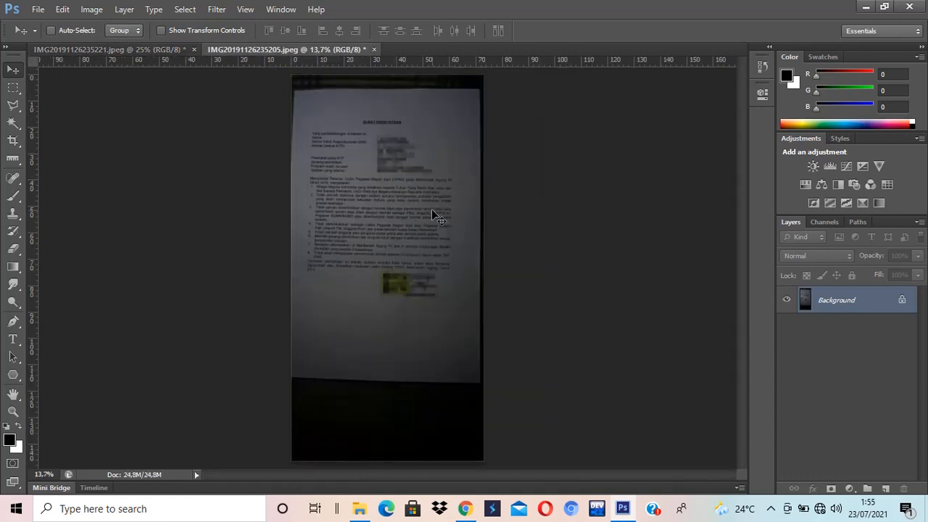
pyautogui.click(92, 9)
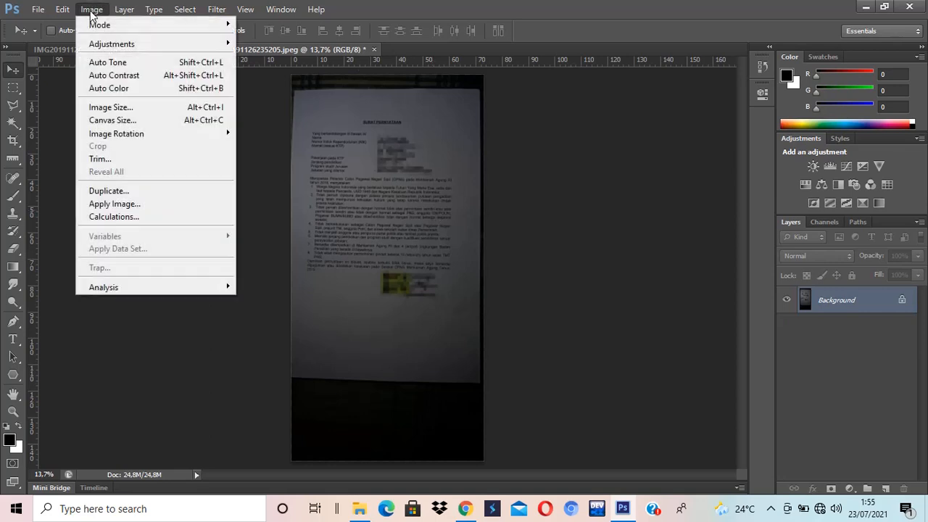
pyautogui.moveTo(111, 45)
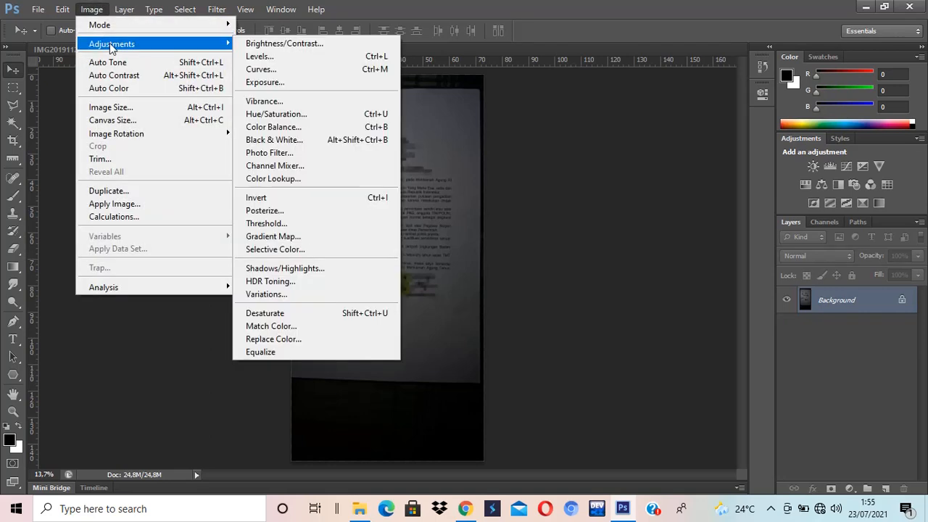
pyautogui.click(330, 72)
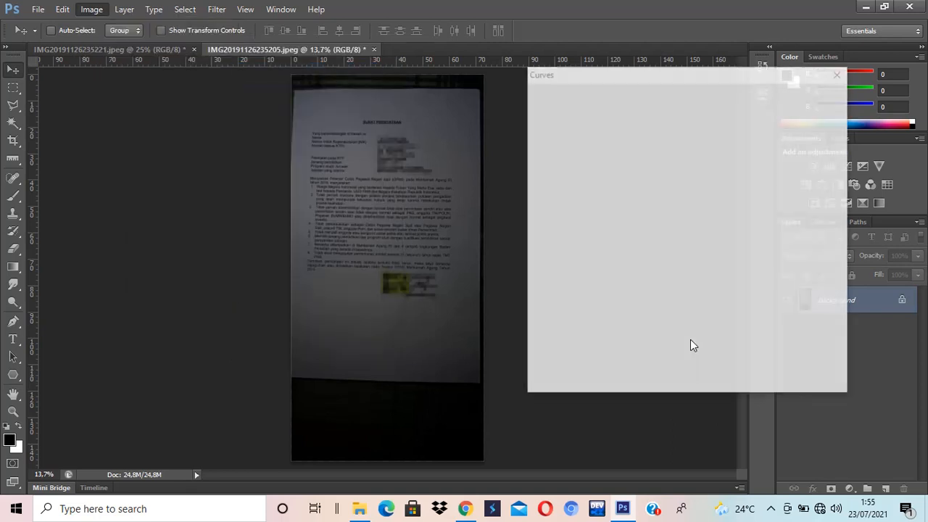
pyautogui.moveTo(671, 217); pyautogui.dragTo(653, 197)
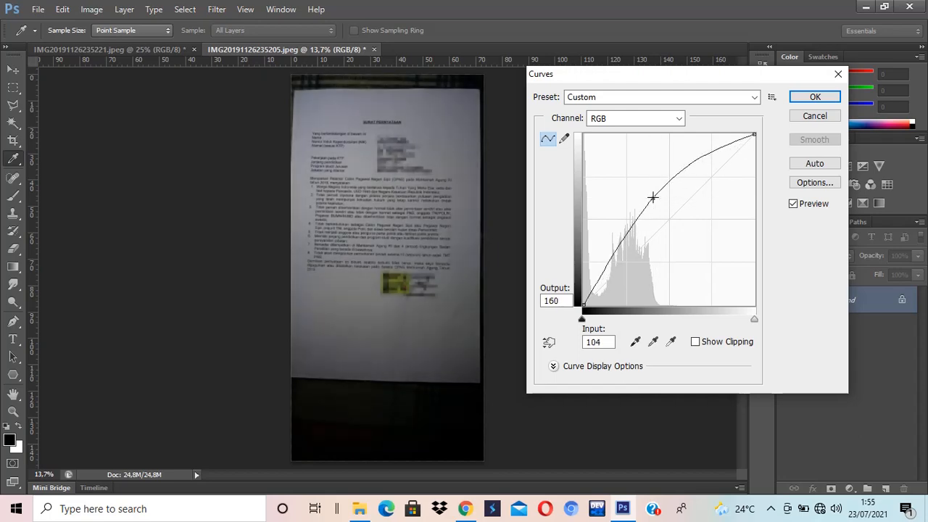
pyautogui.click(797, 95)
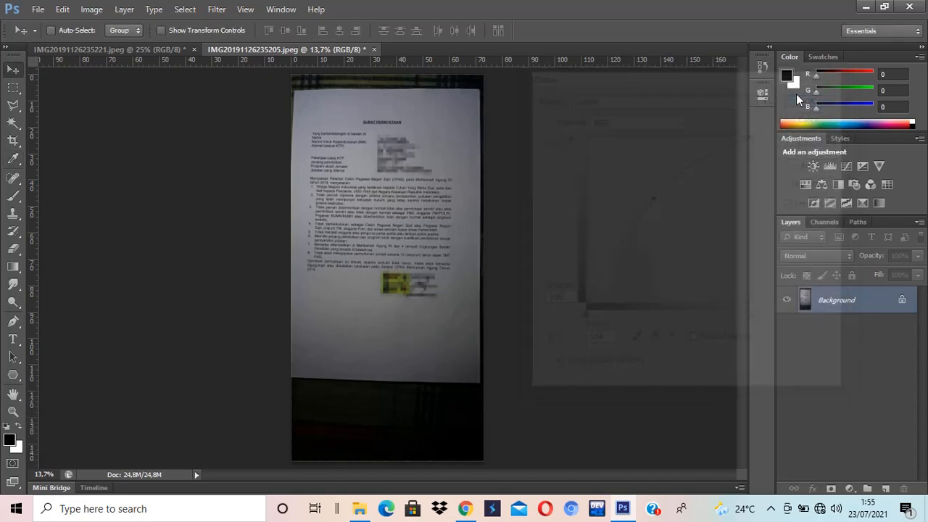
pyautogui.hotkey('ctrl', '+')
pyautogui.hotkey('ctrl', '+')
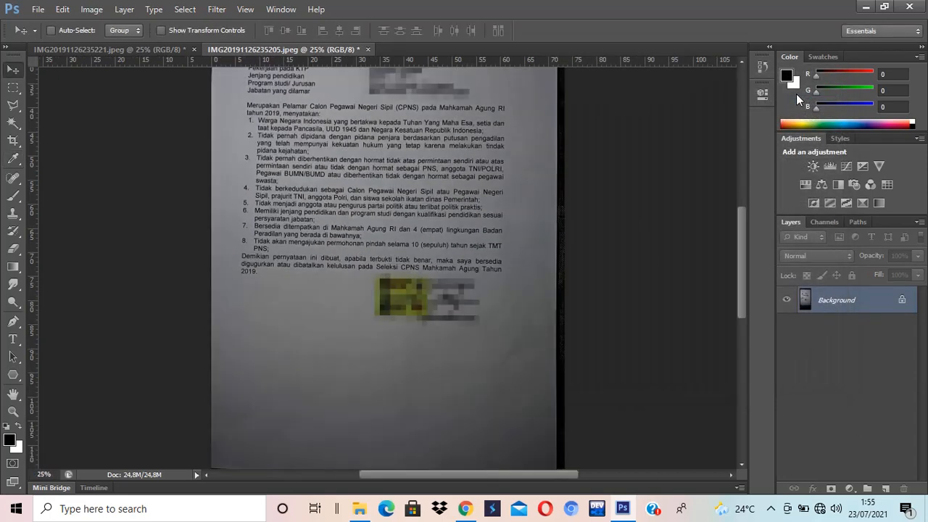
pyautogui.scroll(4, 596, 276)
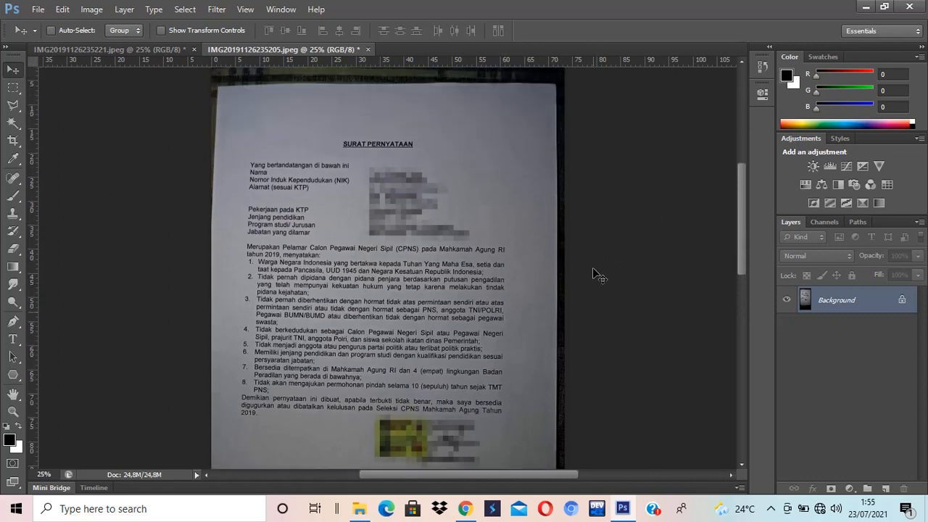
pyautogui.scroll(1, 596, 276)
pyautogui.hotkey('ctrl', '0')
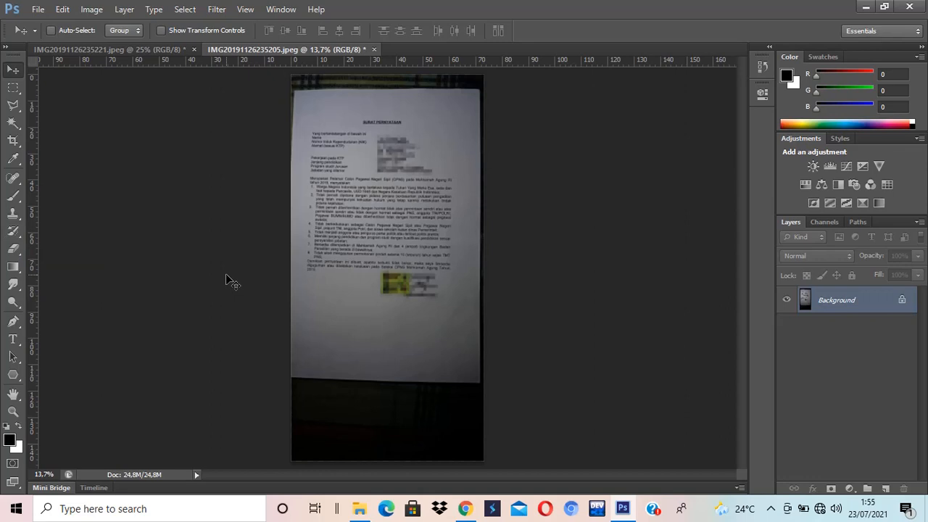
pyautogui.click(768, 509)
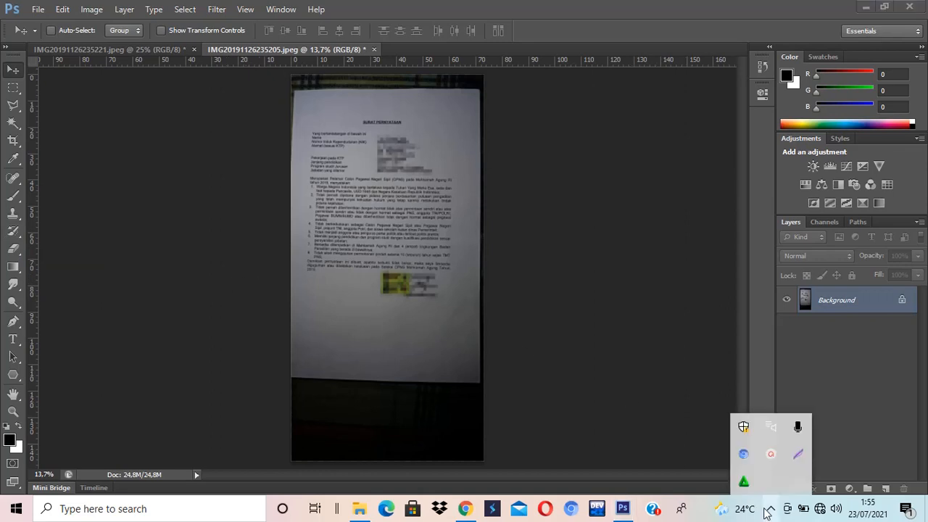
pyautogui.click(770, 455)
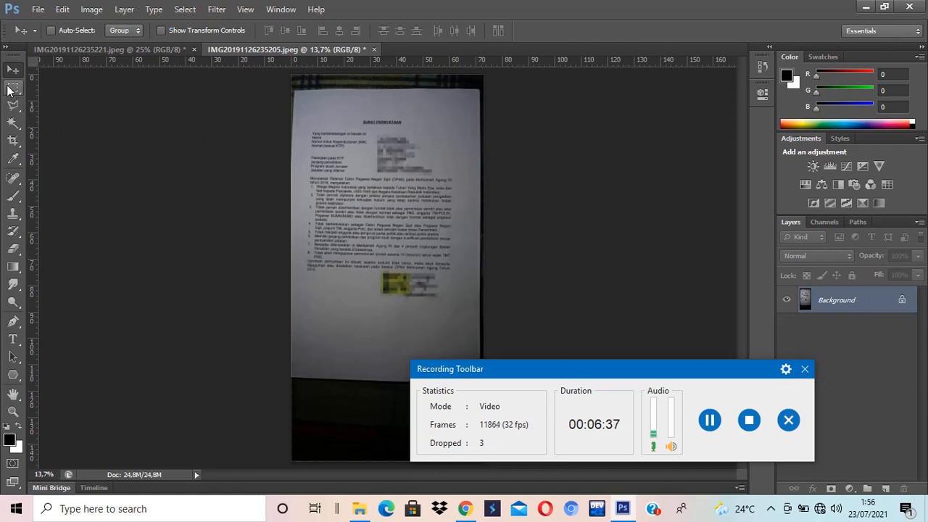
# Step: Crop IMG20191126235205.jpeg to the paper's top, bottom and right edges, removing the dark background around the letter
pyautogui.click(13, 140)
pyautogui.moveTo(389, 76); pyautogui.dragTo(390, 90)
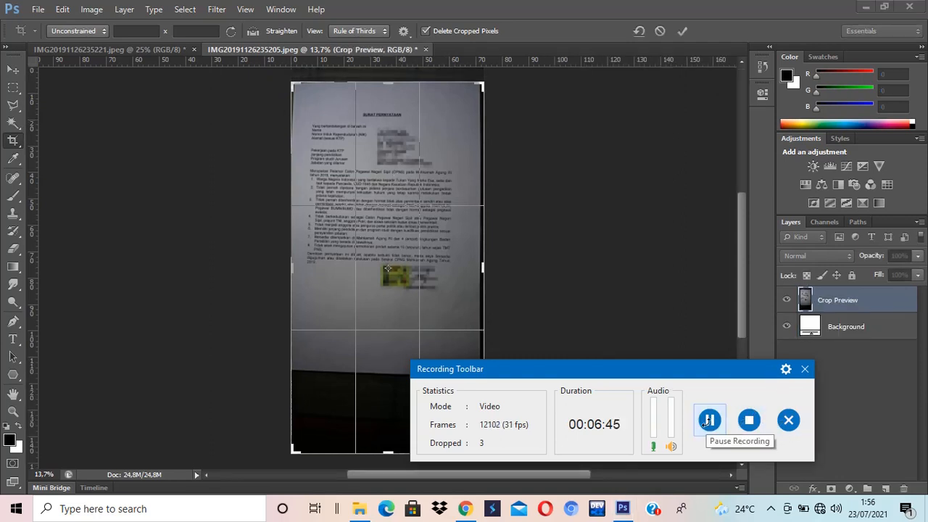
pyautogui.click(805, 369)
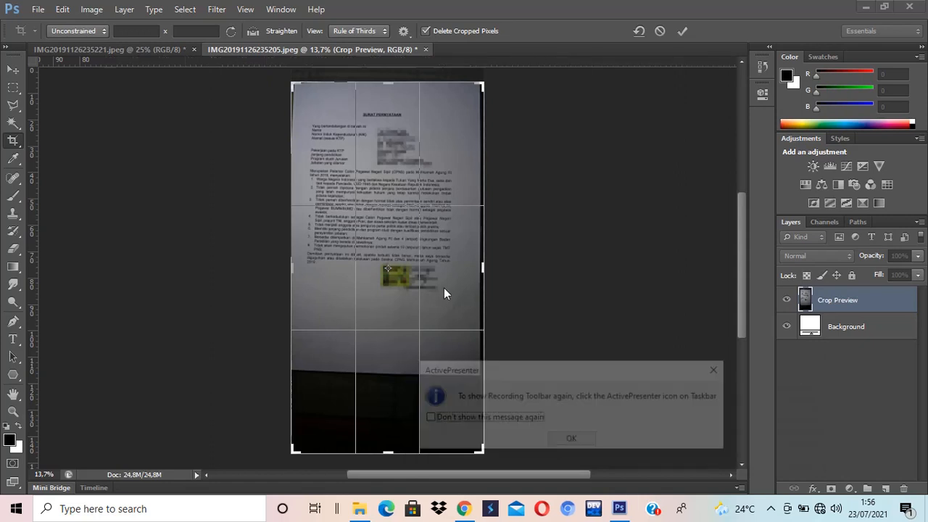
pyautogui.click(719, 369)
pyautogui.click(771, 508)
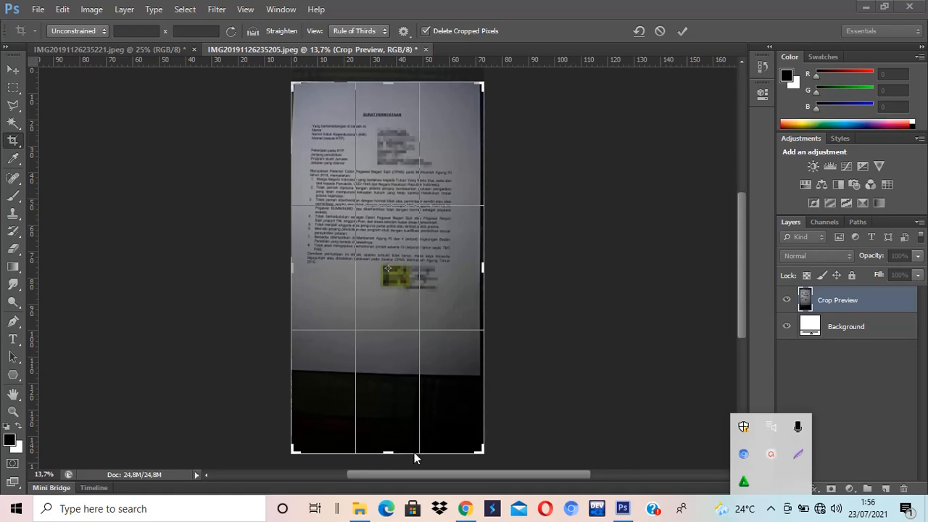
pyautogui.click(391, 450)
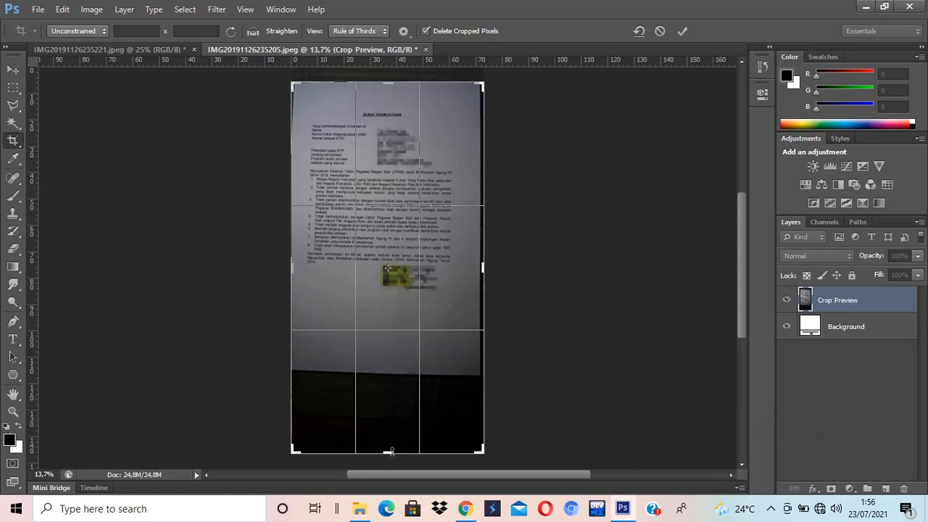
pyautogui.moveTo(391, 450); pyautogui.dragTo(385, 411)
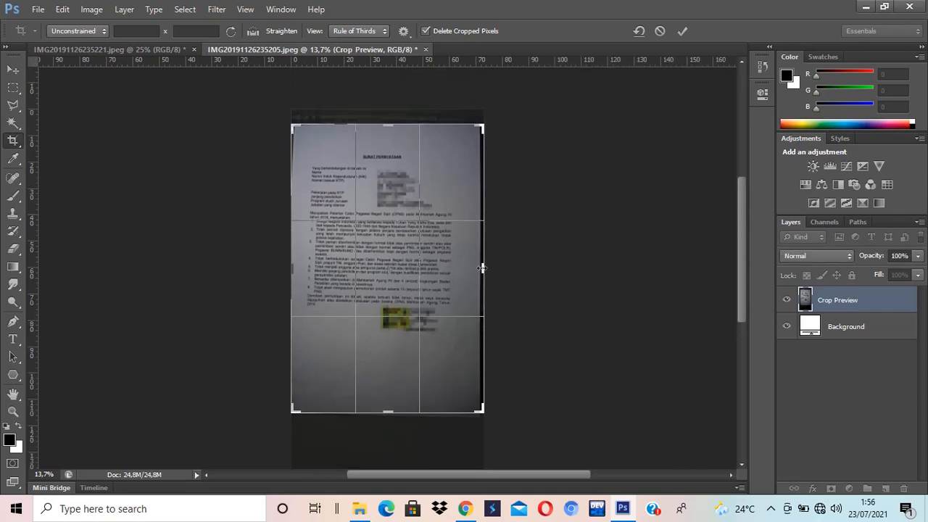
pyautogui.moveTo(482, 268); pyautogui.dragTo(479, 268)
pyautogui.press('Return')
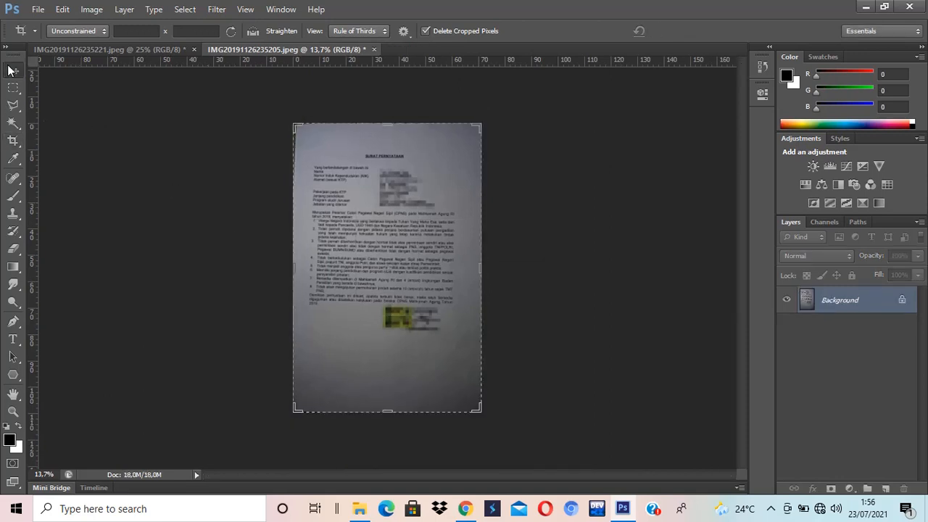
# Step: Float the IMG20191126235205.jpeg window beside IMG20191126235221.jpeg and zoom the latter out to 16,67% to compare both pages
pyautogui.click(13, 69)
pyautogui.moveTo(236, 51); pyautogui.dragTo(401, 96)
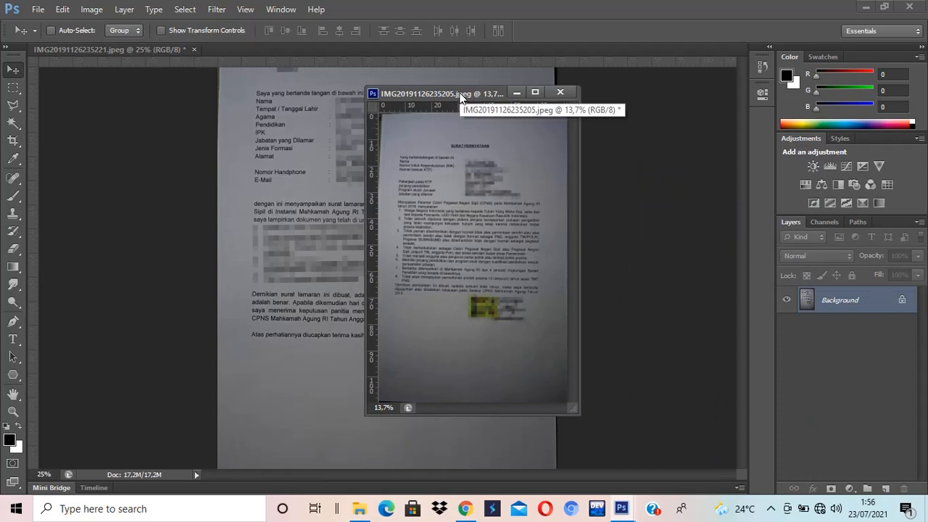
pyautogui.moveTo(460, 93); pyautogui.dragTo(595, 113)
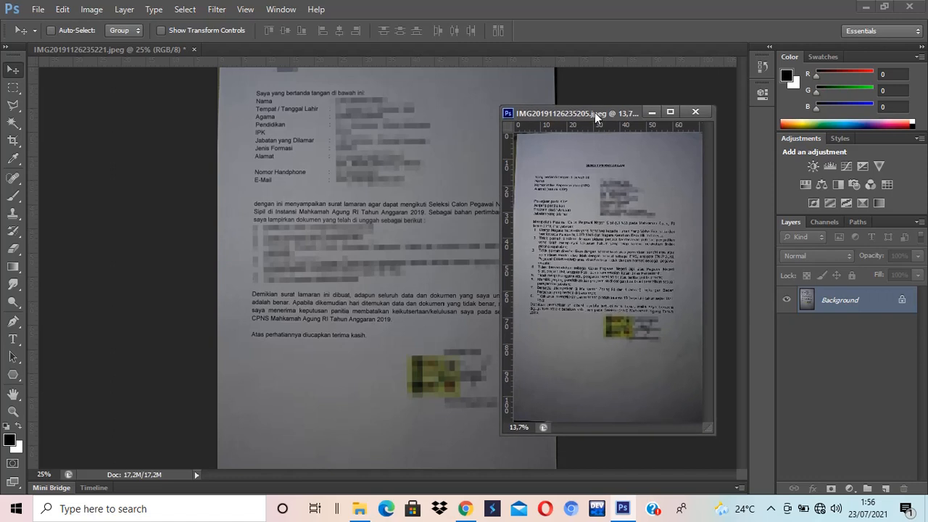
pyautogui.click(351, 150)
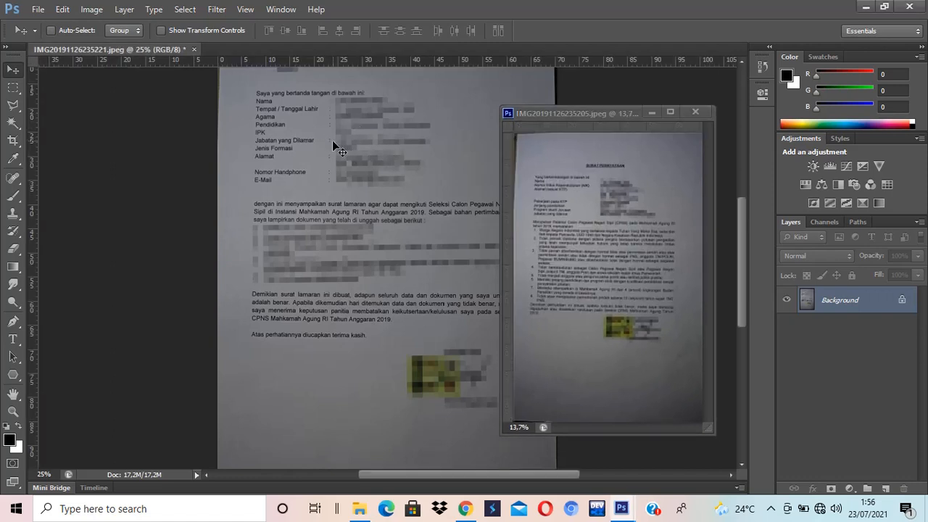
pyautogui.scroll(3, 334, 145)
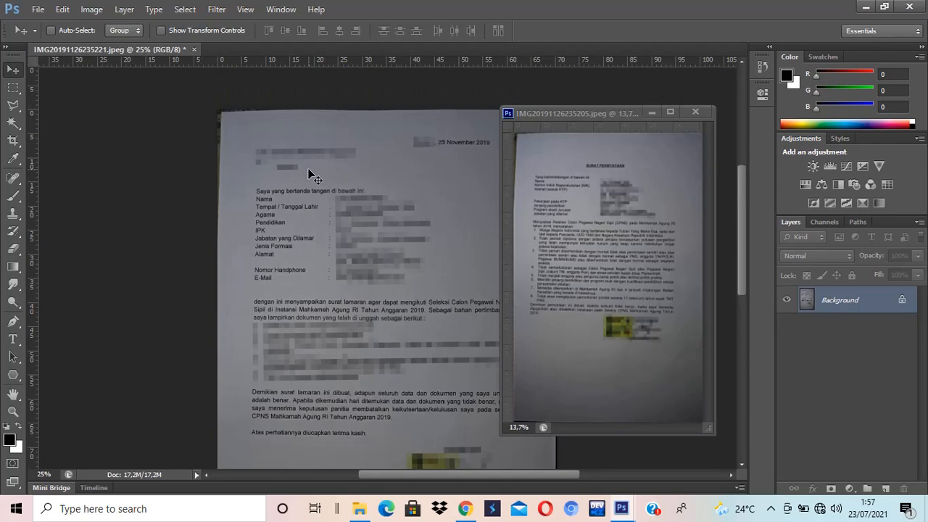
pyautogui.hotkey('ctrl', '-')
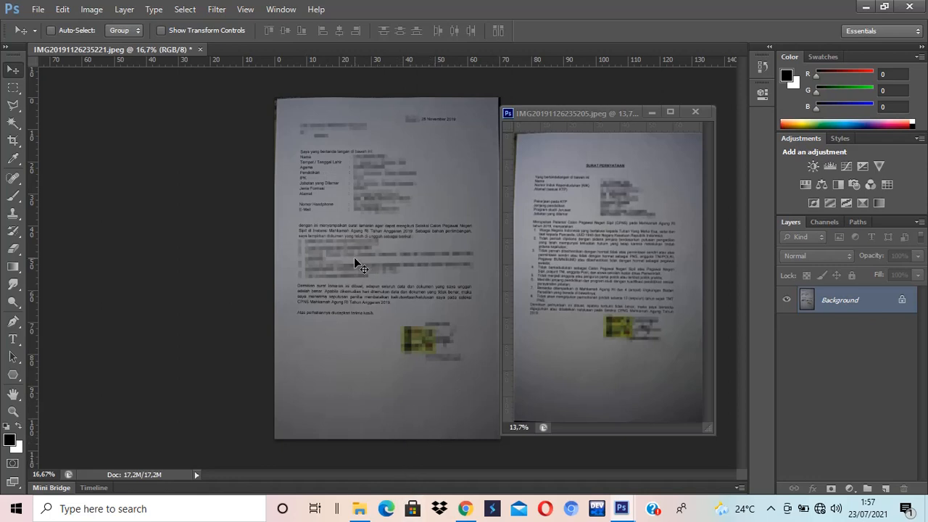
# Step: Dock the floating IMG20191126235205.jpeg window back alongside the other open document
pyautogui.click(670, 114)
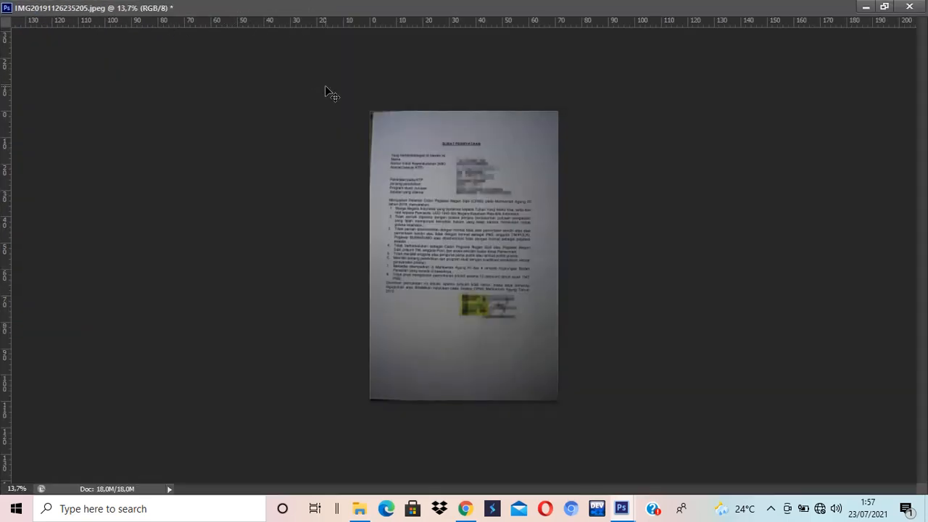
pyautogui.click(884, 6)
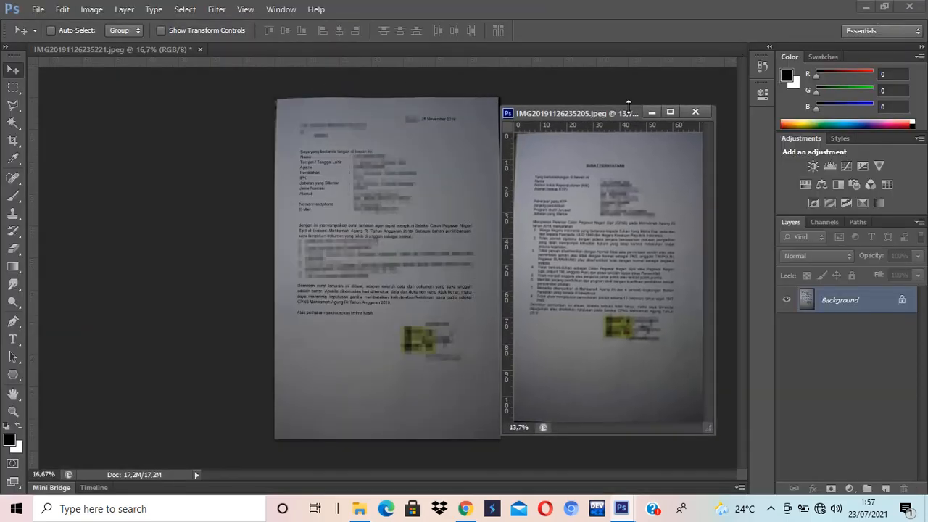
pyautogui.moveTo(608, 116); pyautogui.dragTo(161, 59)
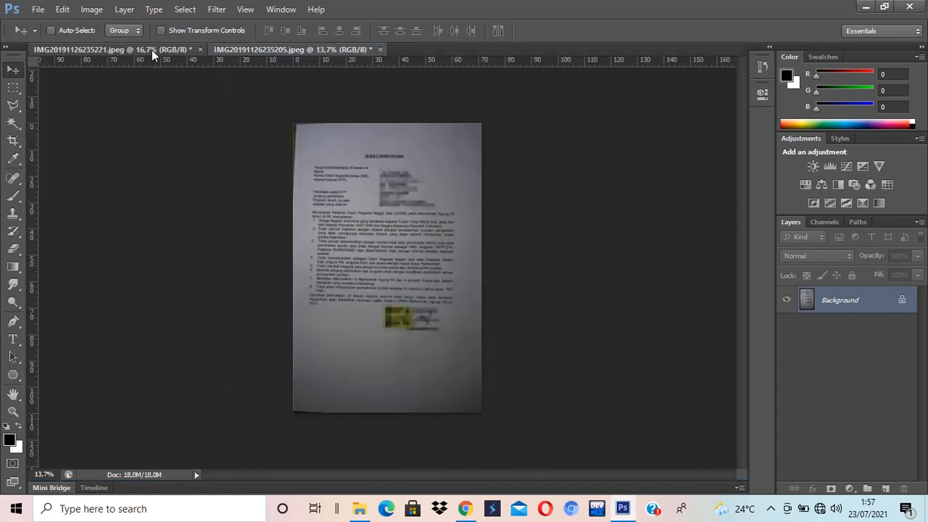
# Step: Extend the canvas of IMG20191126235221.jpeg downward by anchoring it at top centre and setting the height to 200 percent
pyautogui.click(152, 49)
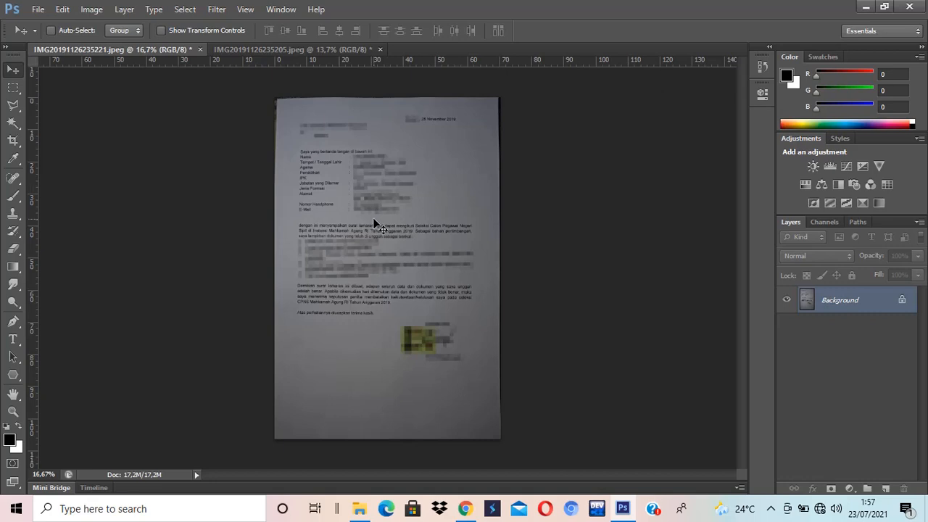
pyautogui.click(92, 10)
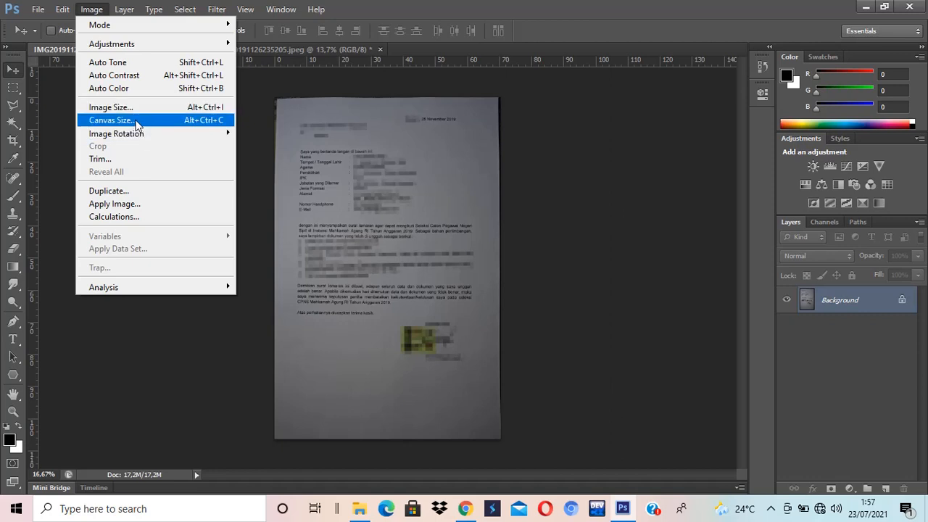
pyautogui.click(137, 122)
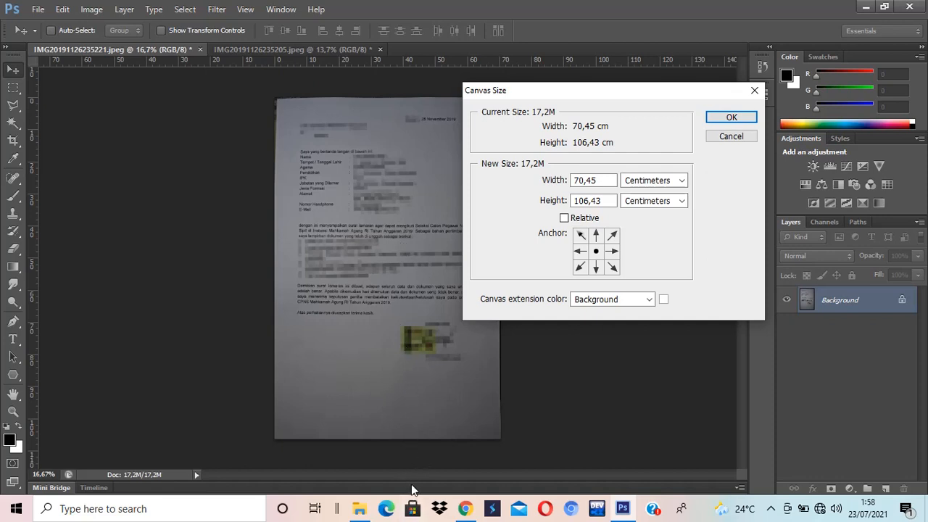
pyautogui.click(596, 237)
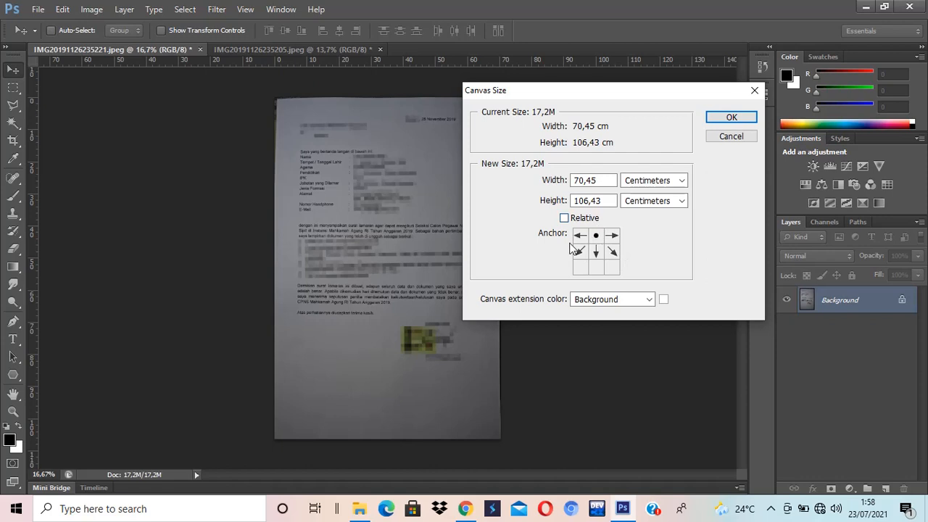
pyautogui.click(674, 183)
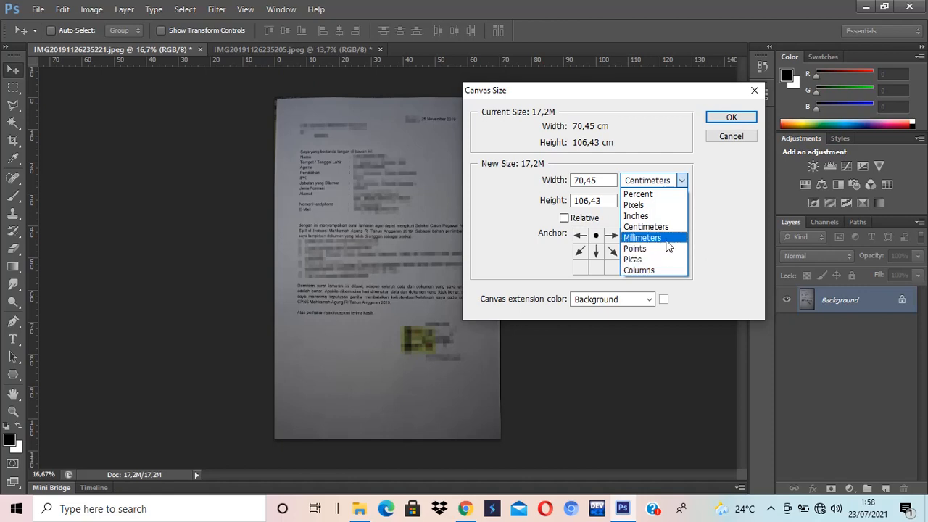
pyautogui.click(662, 197)
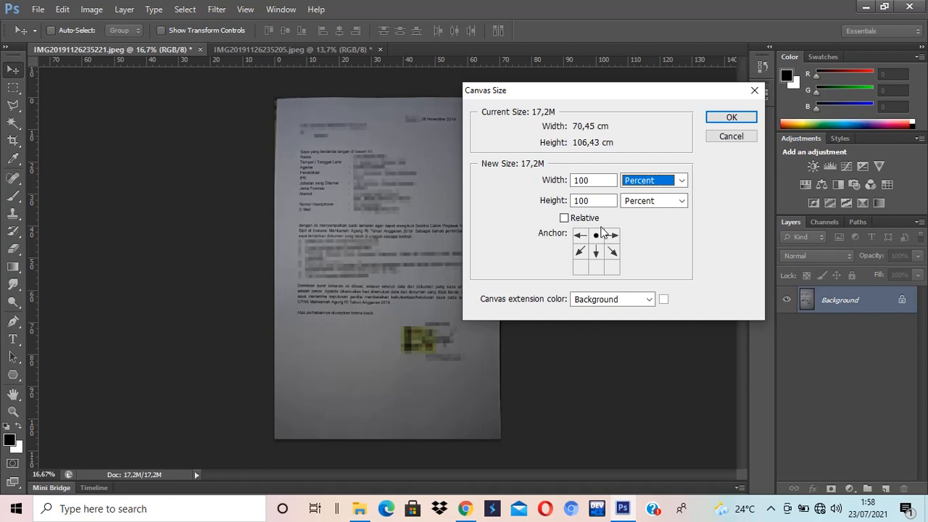
pyautogui.press('Tab')
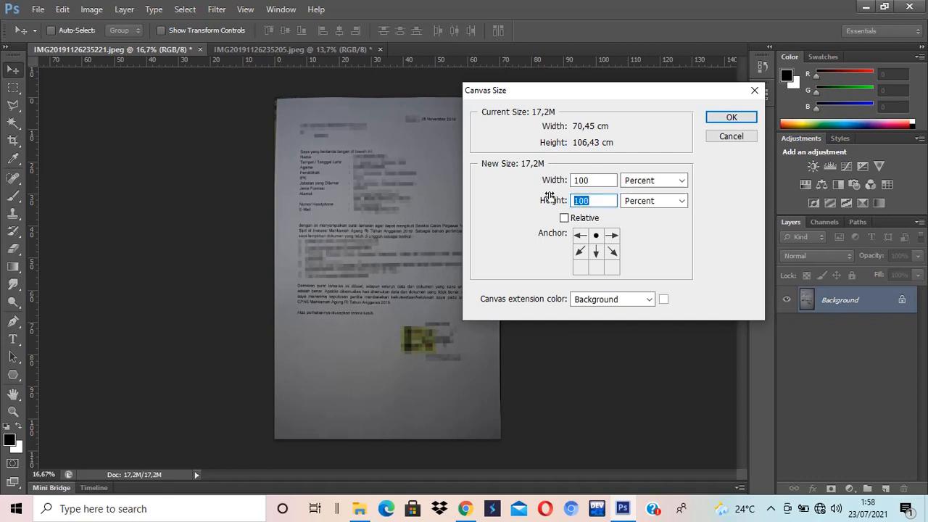
pyautogui.write('200')
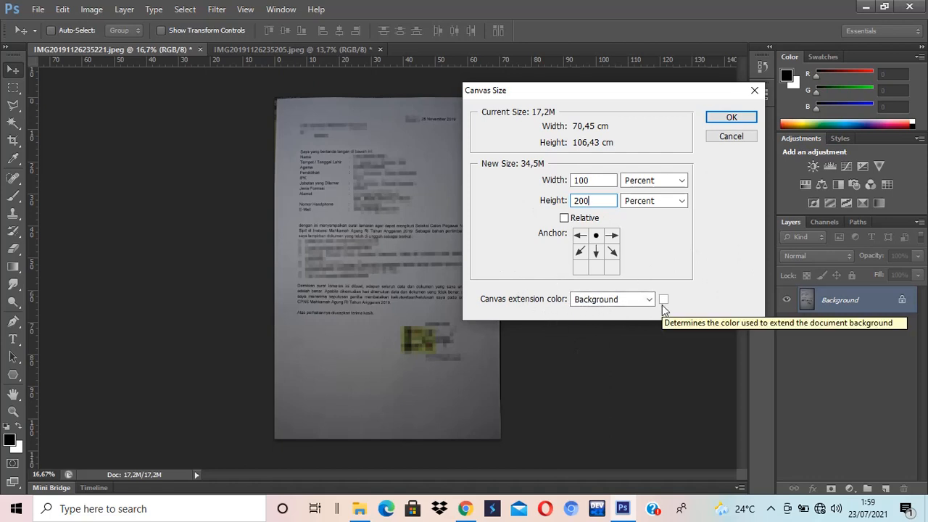
pyautogui.click(721, 119)
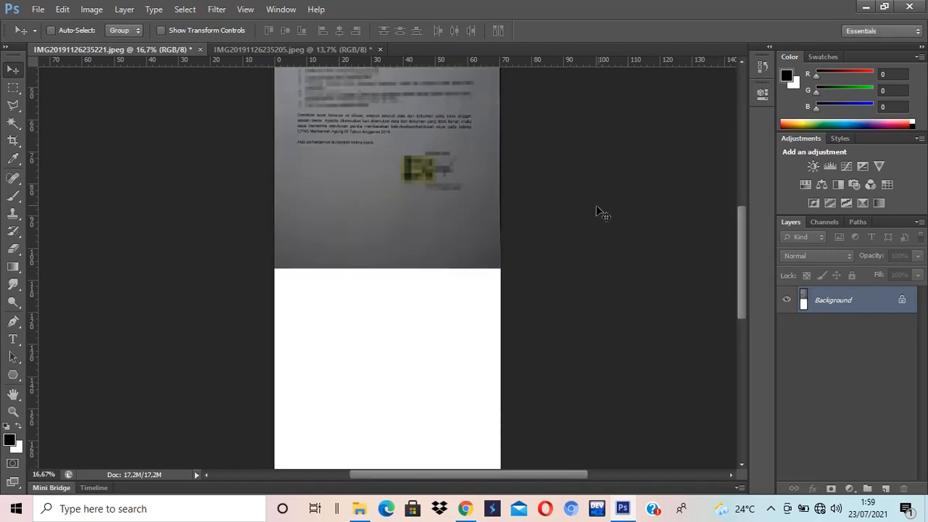
# Step: Copy the IMG20191126235205.jpeg page onto the blank extended area of IMG20191126235221.jpeg as a new layer, and close the source without saving
pyautogui.scroll(-4, 593, 205)
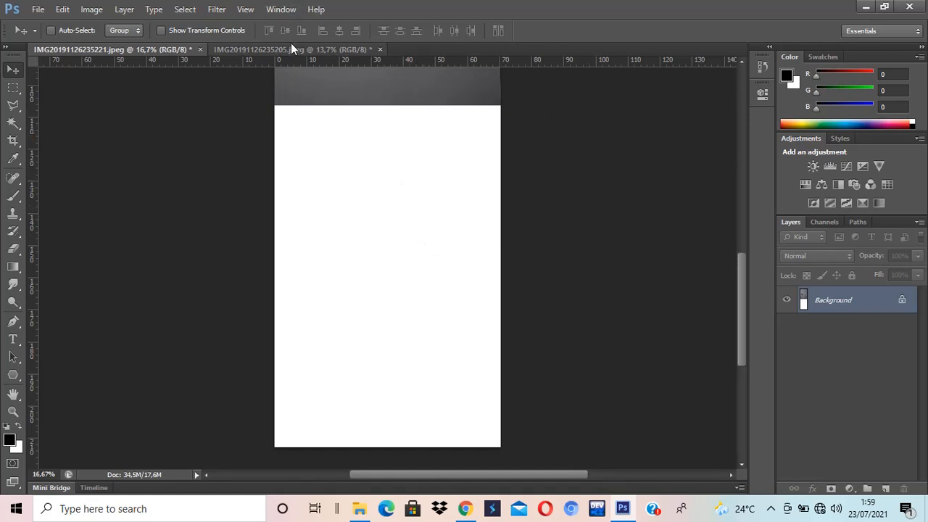
pyautogui.moveTo(292, 44); pyautogui.dragTo(516, 111)
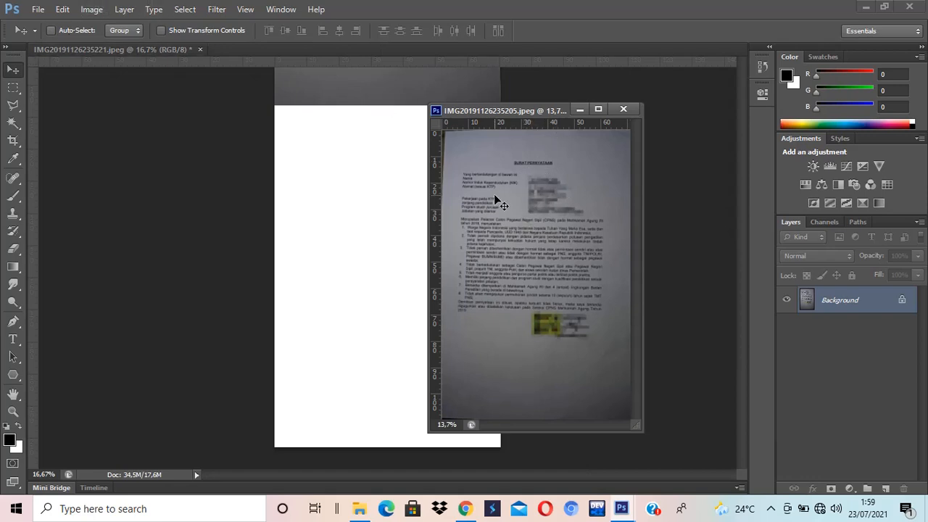
pyautogui.moveTo(494, 194); pyautogui.dragTo(356, 199)
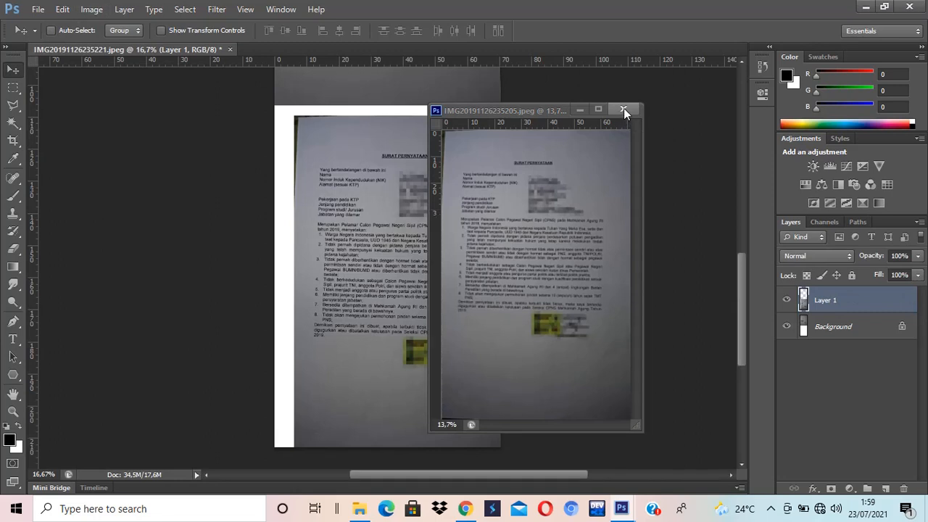
pyautogui.click(624, 108)
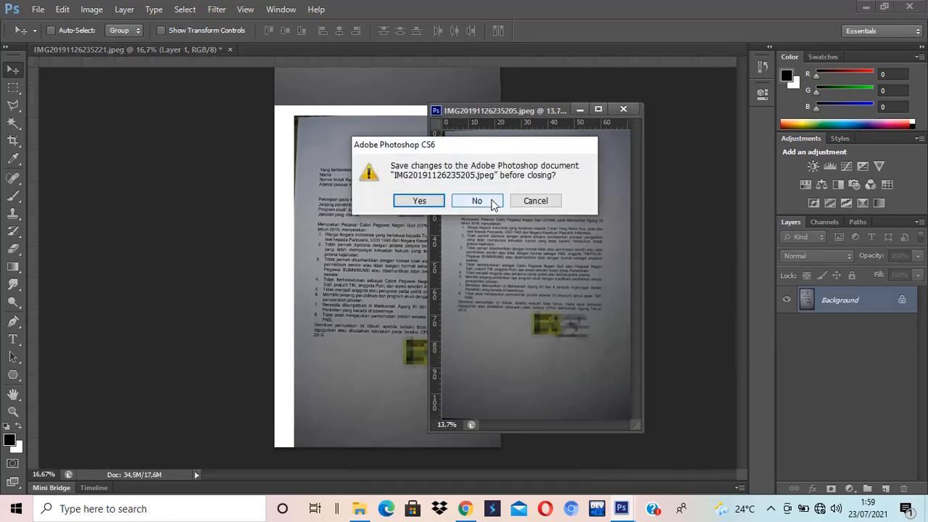
pyautogui.click(476, 200)
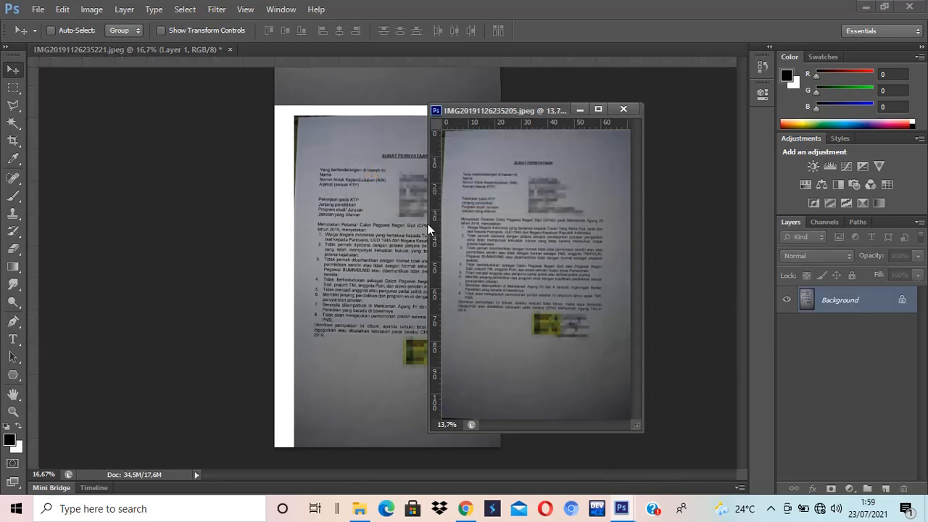
# Step: Position the copied page so it fills the blank lower half of the canvas directly below the first letter, and check the join
pyautogui.moveTo(424, 219); pyautogui.dragTo(405, 213)
pyautogui.scroll(5, 581, 287)
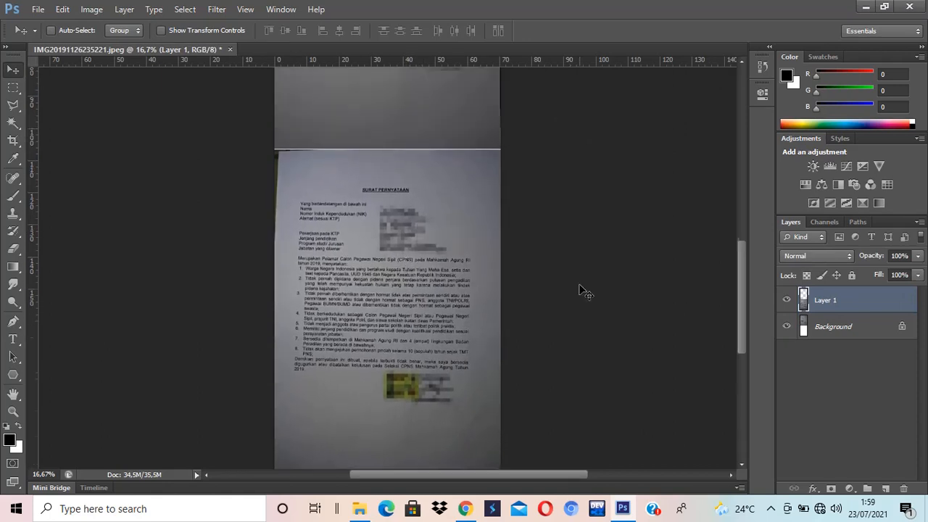
pyautogui.scroll(3, 581, 291)
pyautogui.scroll(-2, 581, 291)
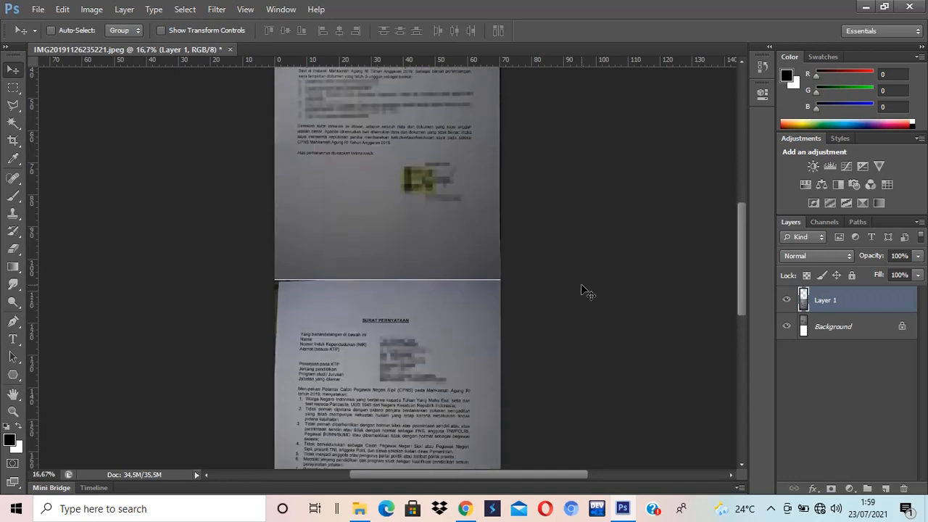
pyautogui.scroll(2, 581, 291)
pyautogui.scroll(1, 581, 286)
pyautogui.scroll(-7, 581, 286)
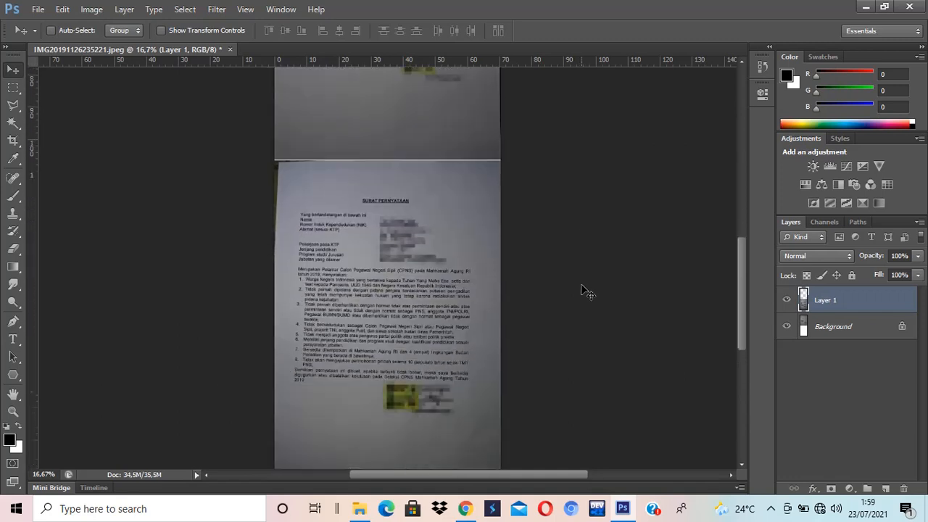
# Step: Save the combined two-page document as a new file named contoh in Photoshop PDF format
pyautogui.scroll(-1, 582, 290)
pyautogui.scroll(8, 582, 291)
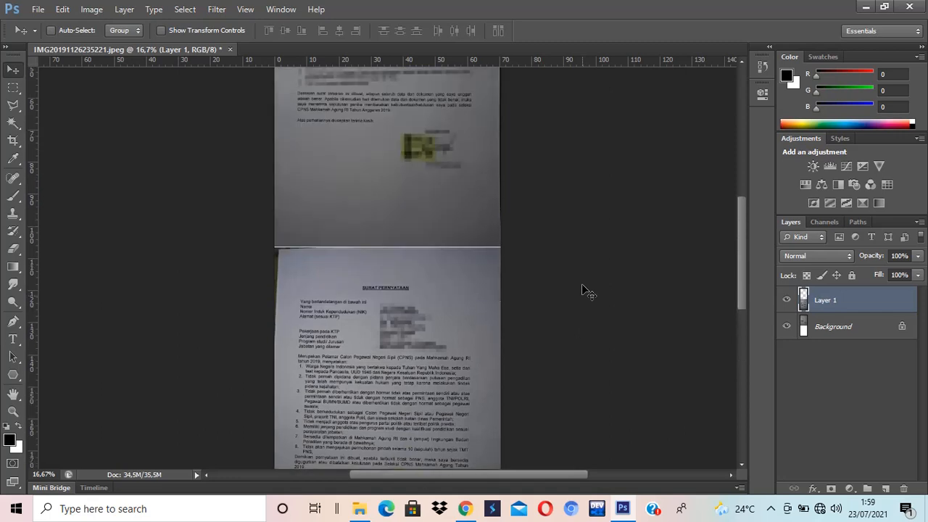
pyautogui.scroll(2, 582, 290)
pyautogui.scroll(-2, 582, 290)
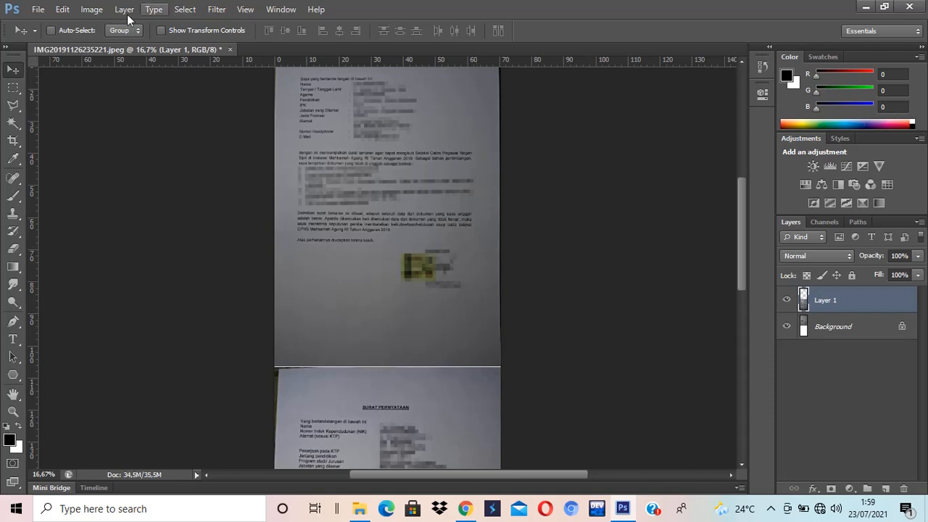
pyautogui.click(39, 10)
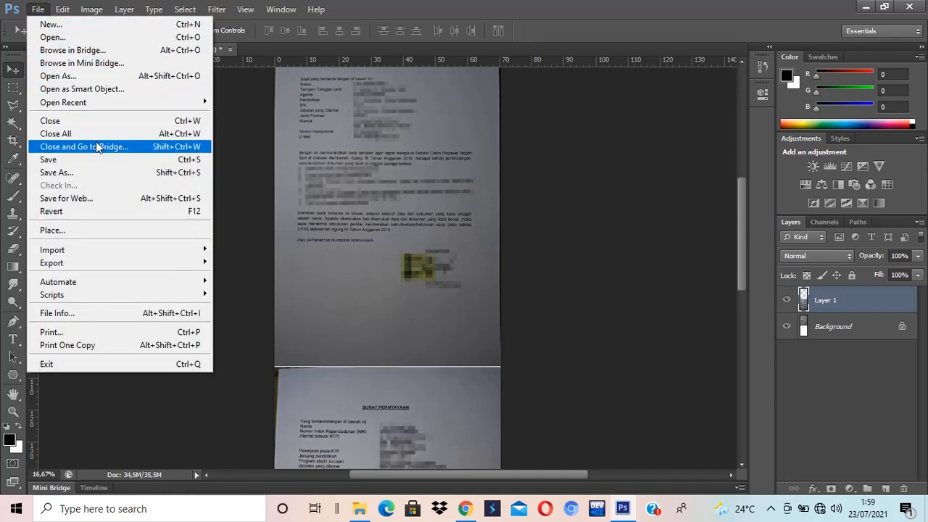
pyautogui.click(101, 177)
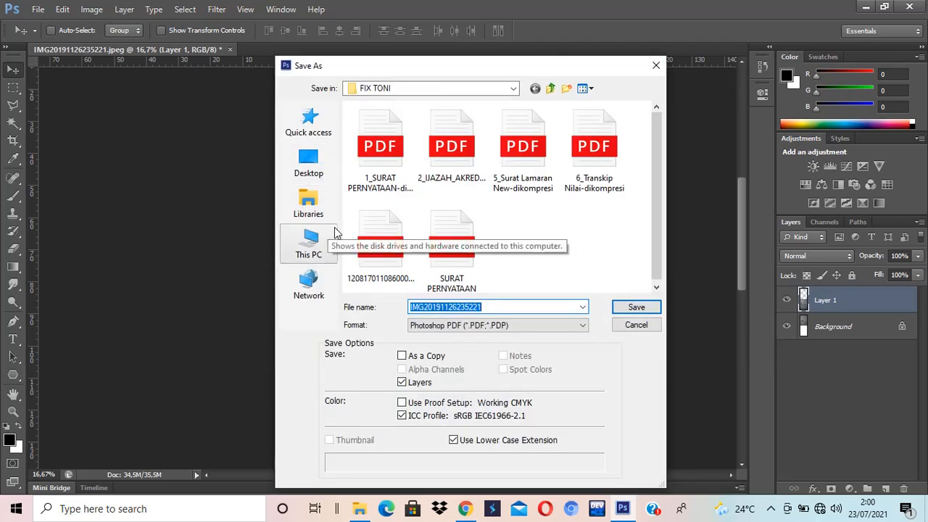
pyautogui.click(492, 328)
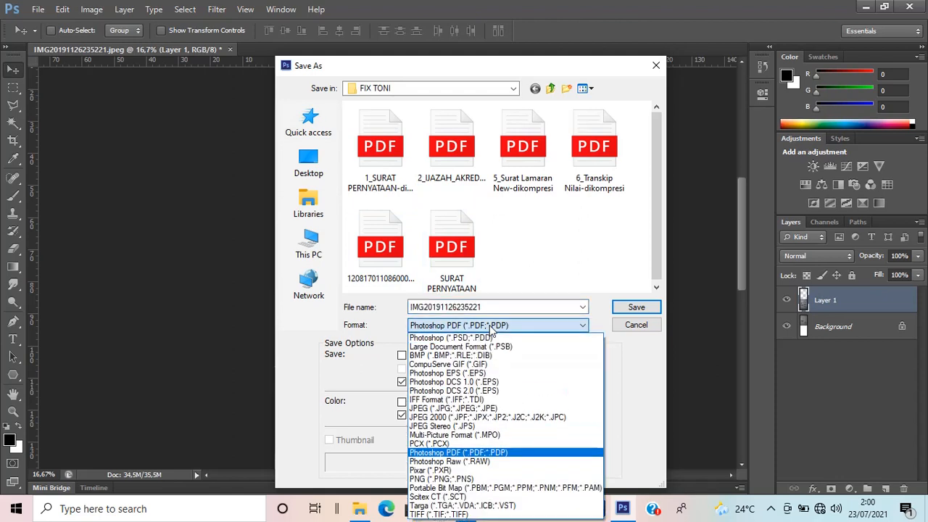
pyautogui.click(485, 458)
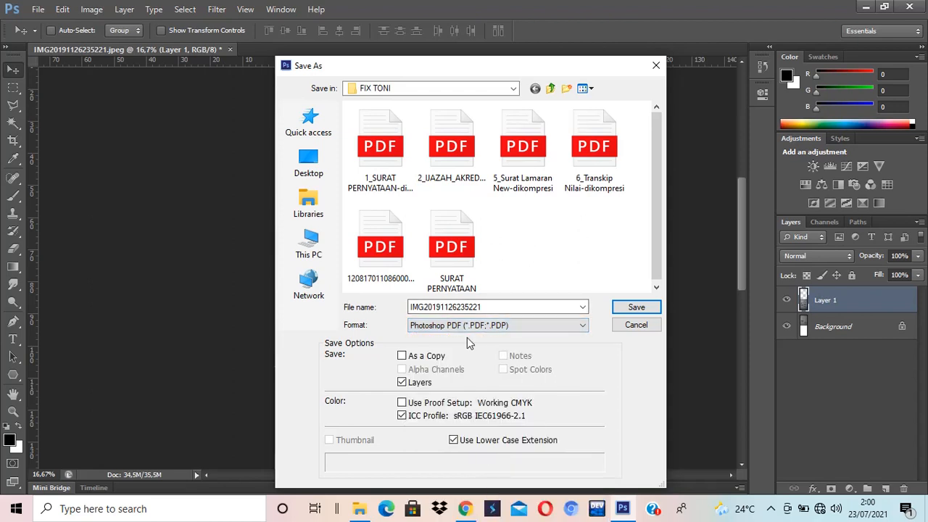
pyautogui.doubleClick(487, 310)
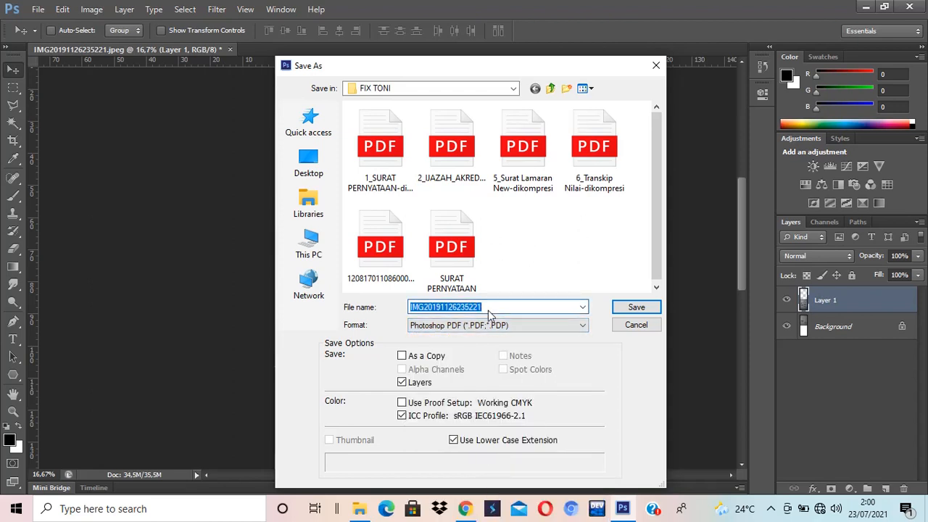
pyautogui.write('contoh')
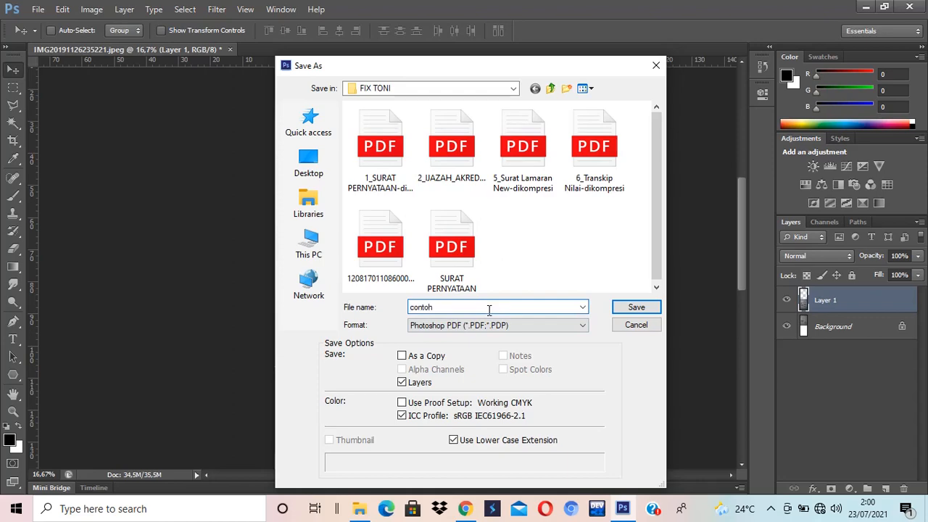
pyautogui.click(635, 309)
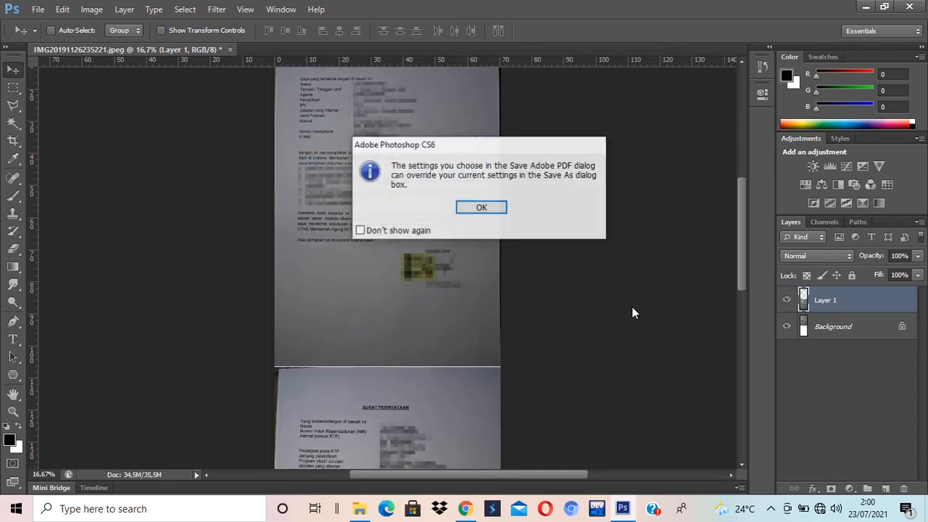
# Step: Accept the PDF settings notice and choose the [Smallest File Size] (Modified) preset for the exported PDF
pyautogui.click(486, 209)
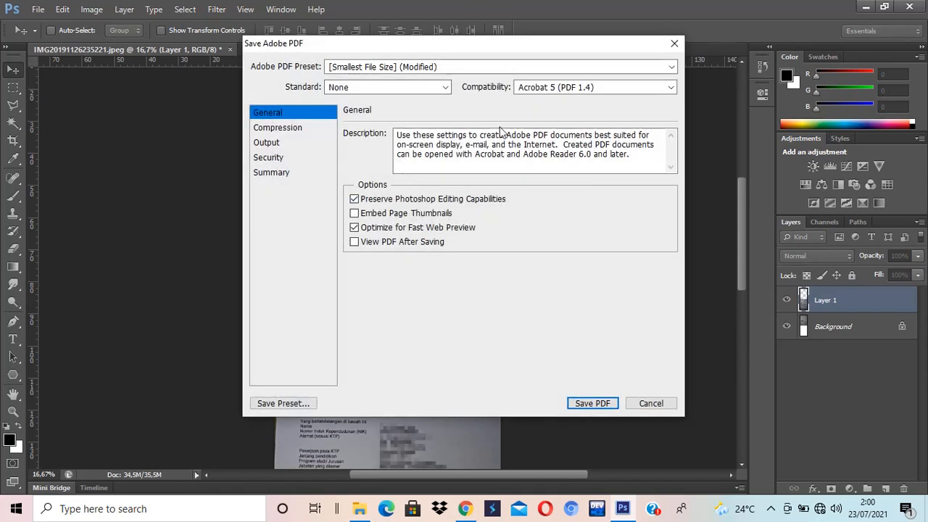
pyautogui.click(640, 66)
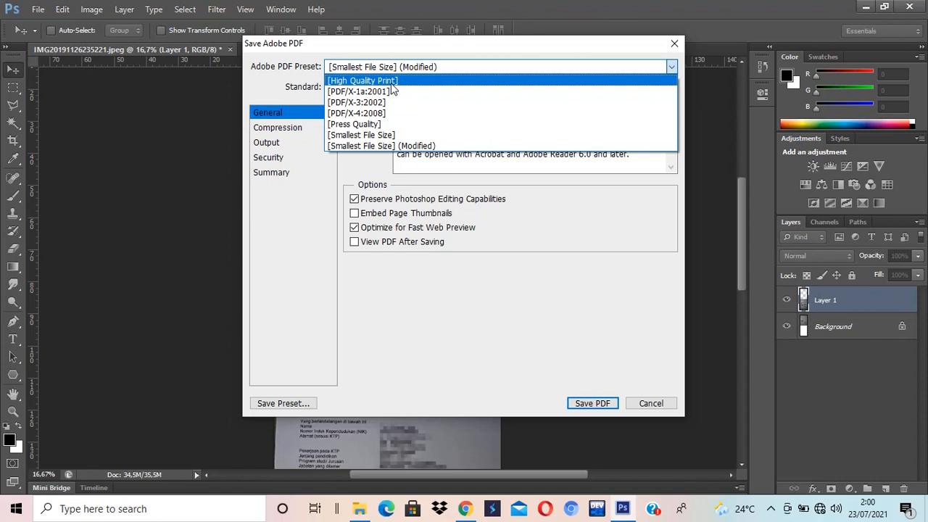
pyautogui.click(404, 147)
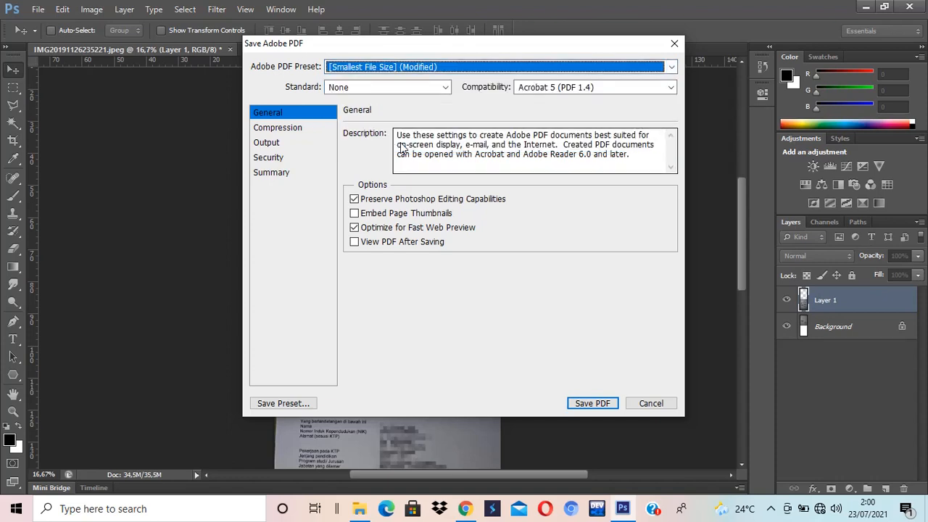